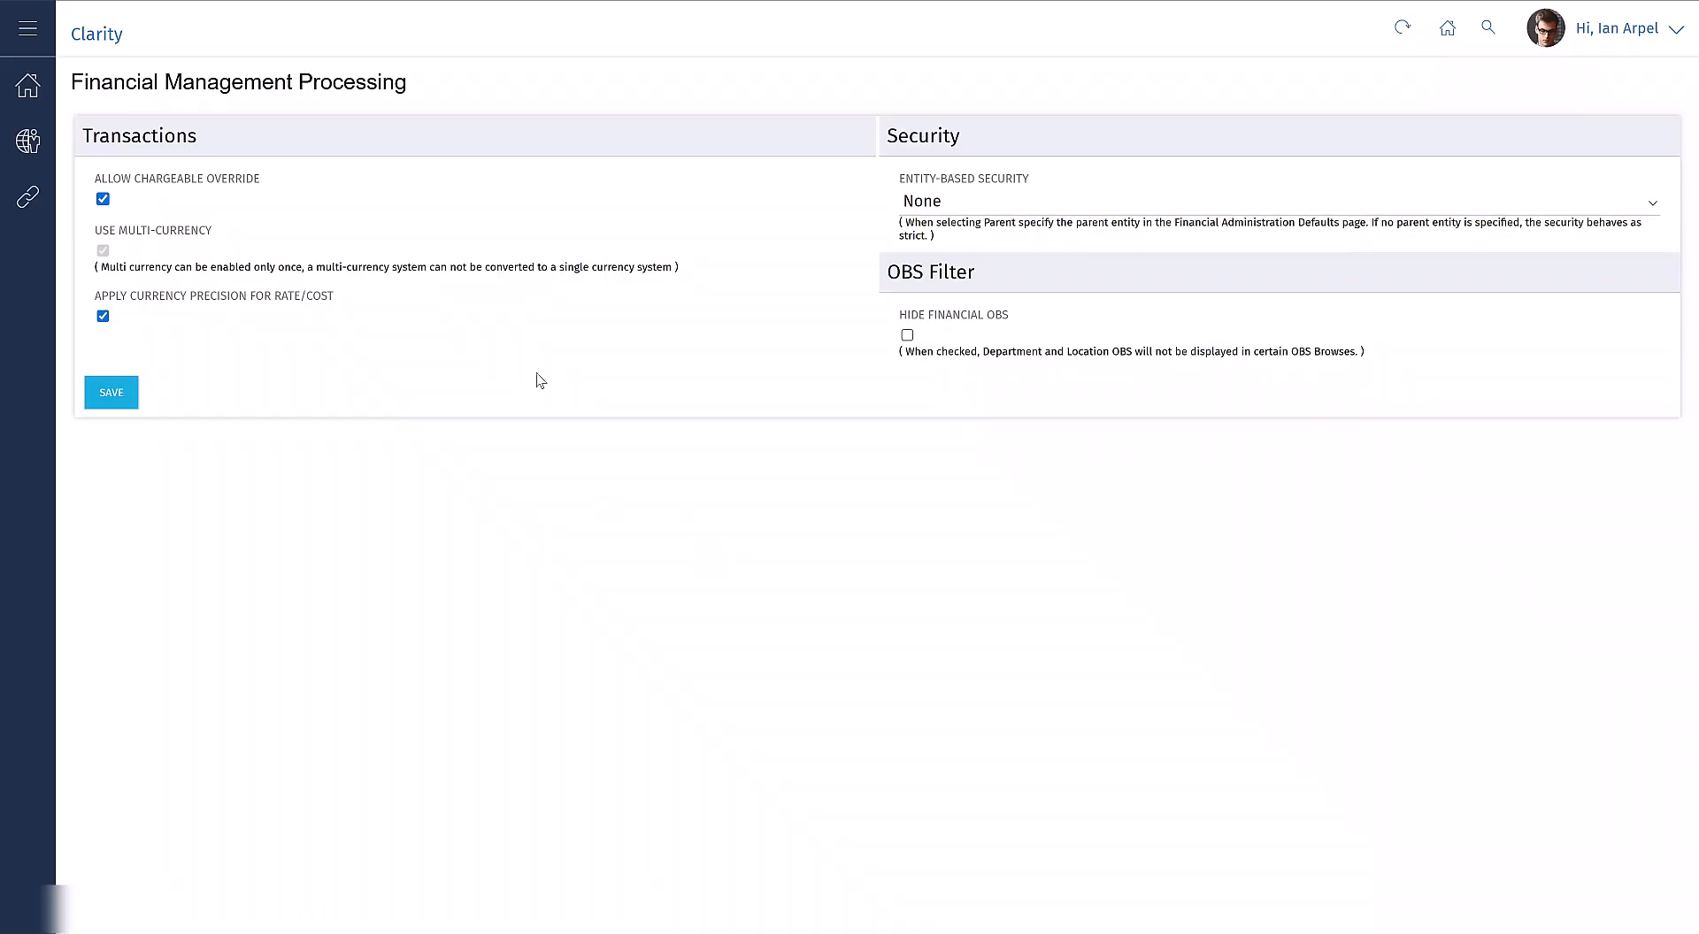
Step: Open the Finance Processing settings to check the multi-currency option
{"action": "left_click", "coordinate": [33, 142]}
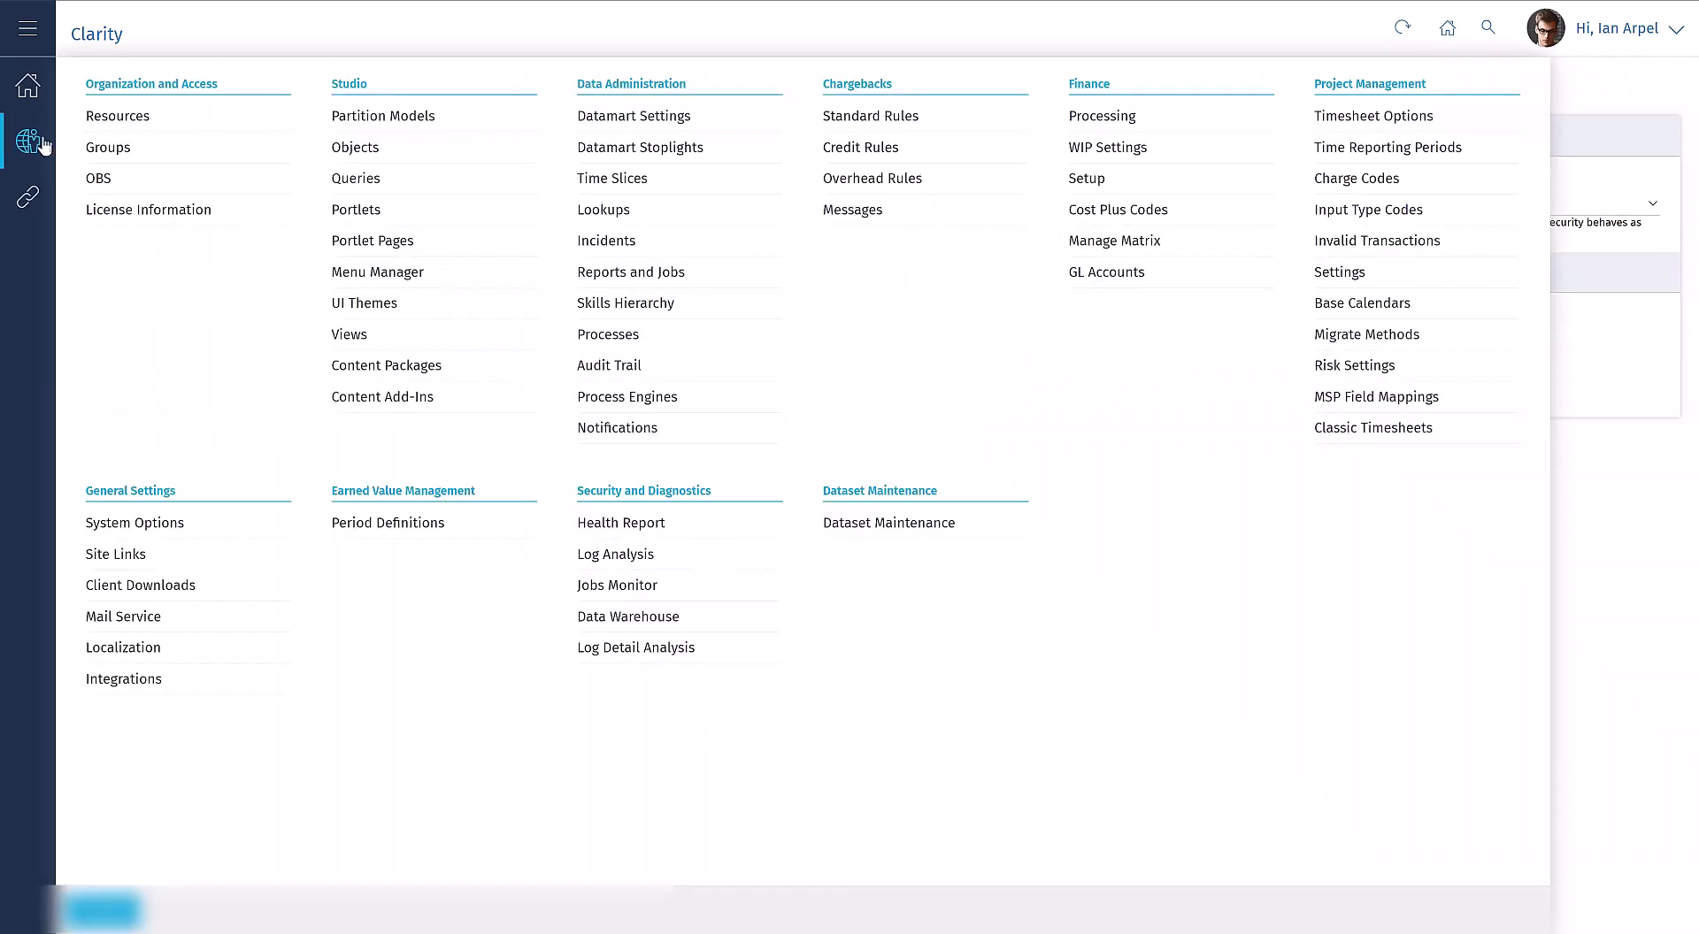
{"action": "left_click", "coordinate": [1102, 118]}
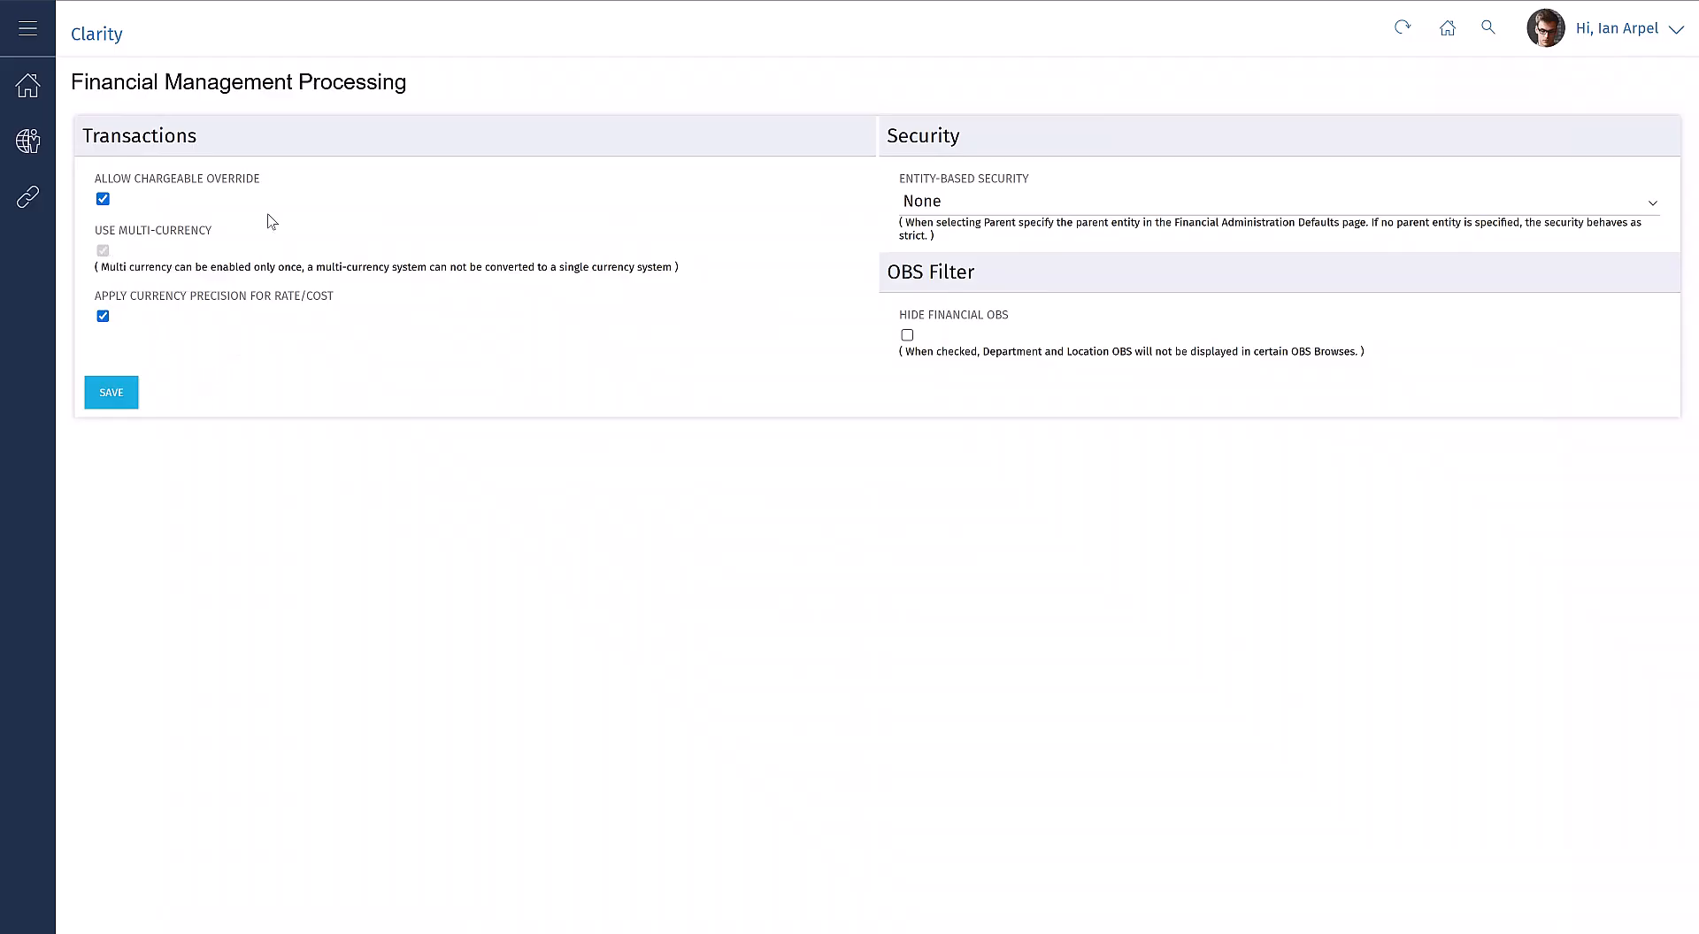
Step: In the Finance Setup, sort the currencies with active ones first, and open the foreign exchange rates
{"action": "left_click", "coordinate": [35, 150]}
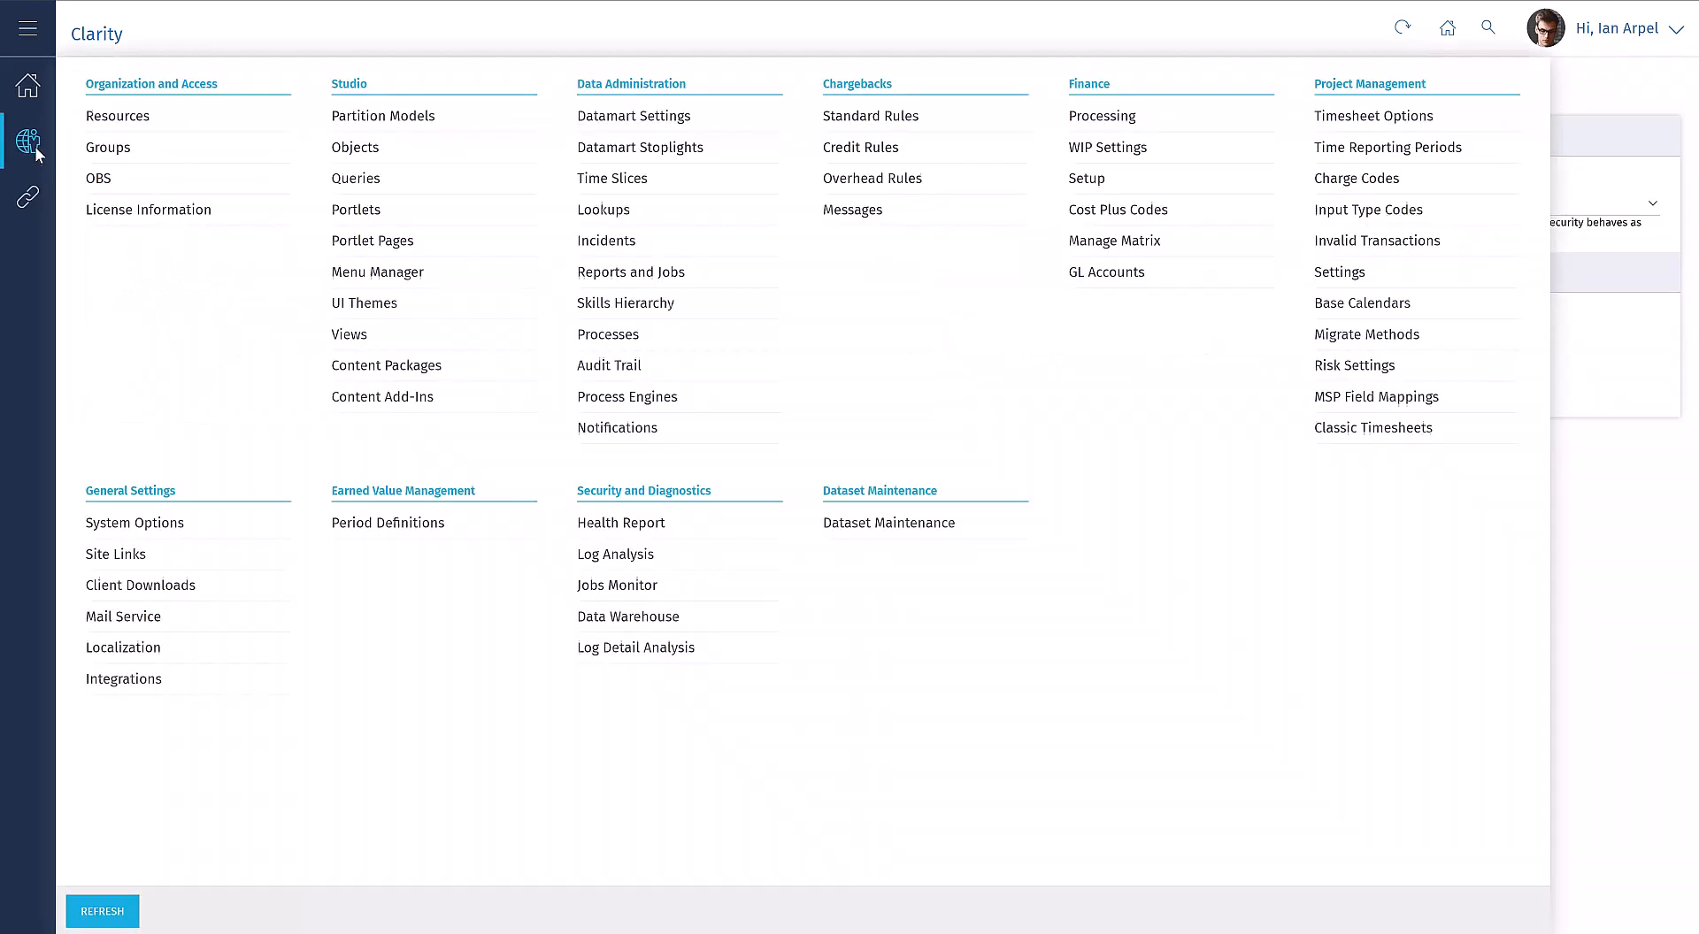
{"action": "left_click", "coordinate": [1100, 176]}
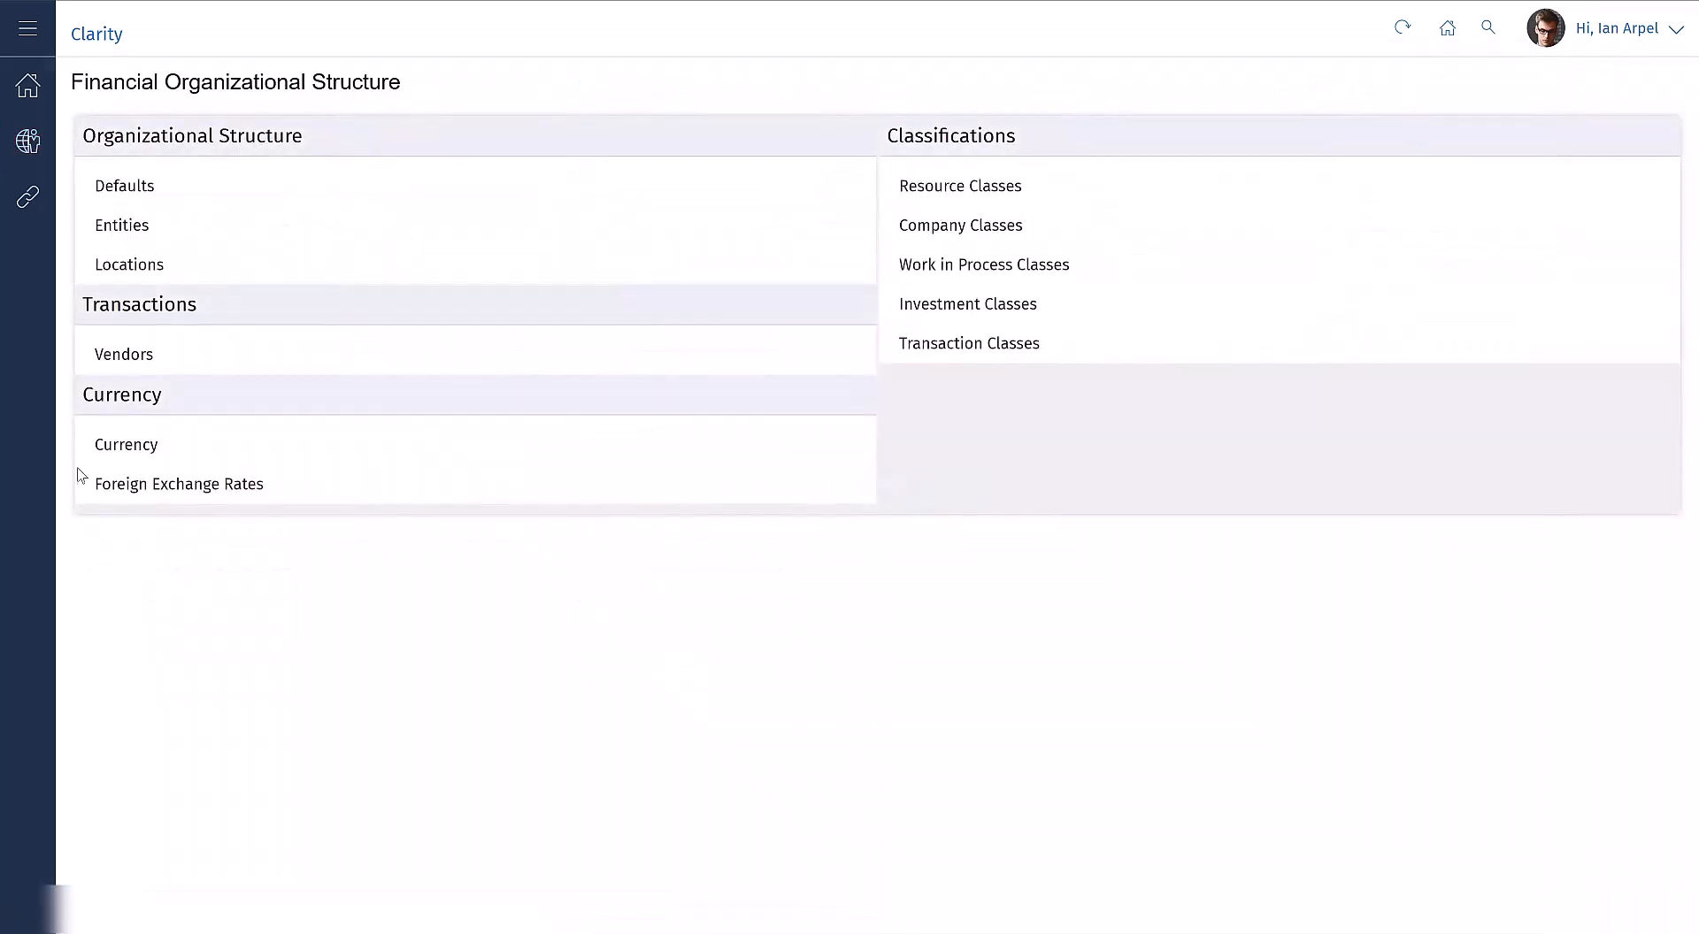
{"action": "left_click", "coordinate": [147, 442]}
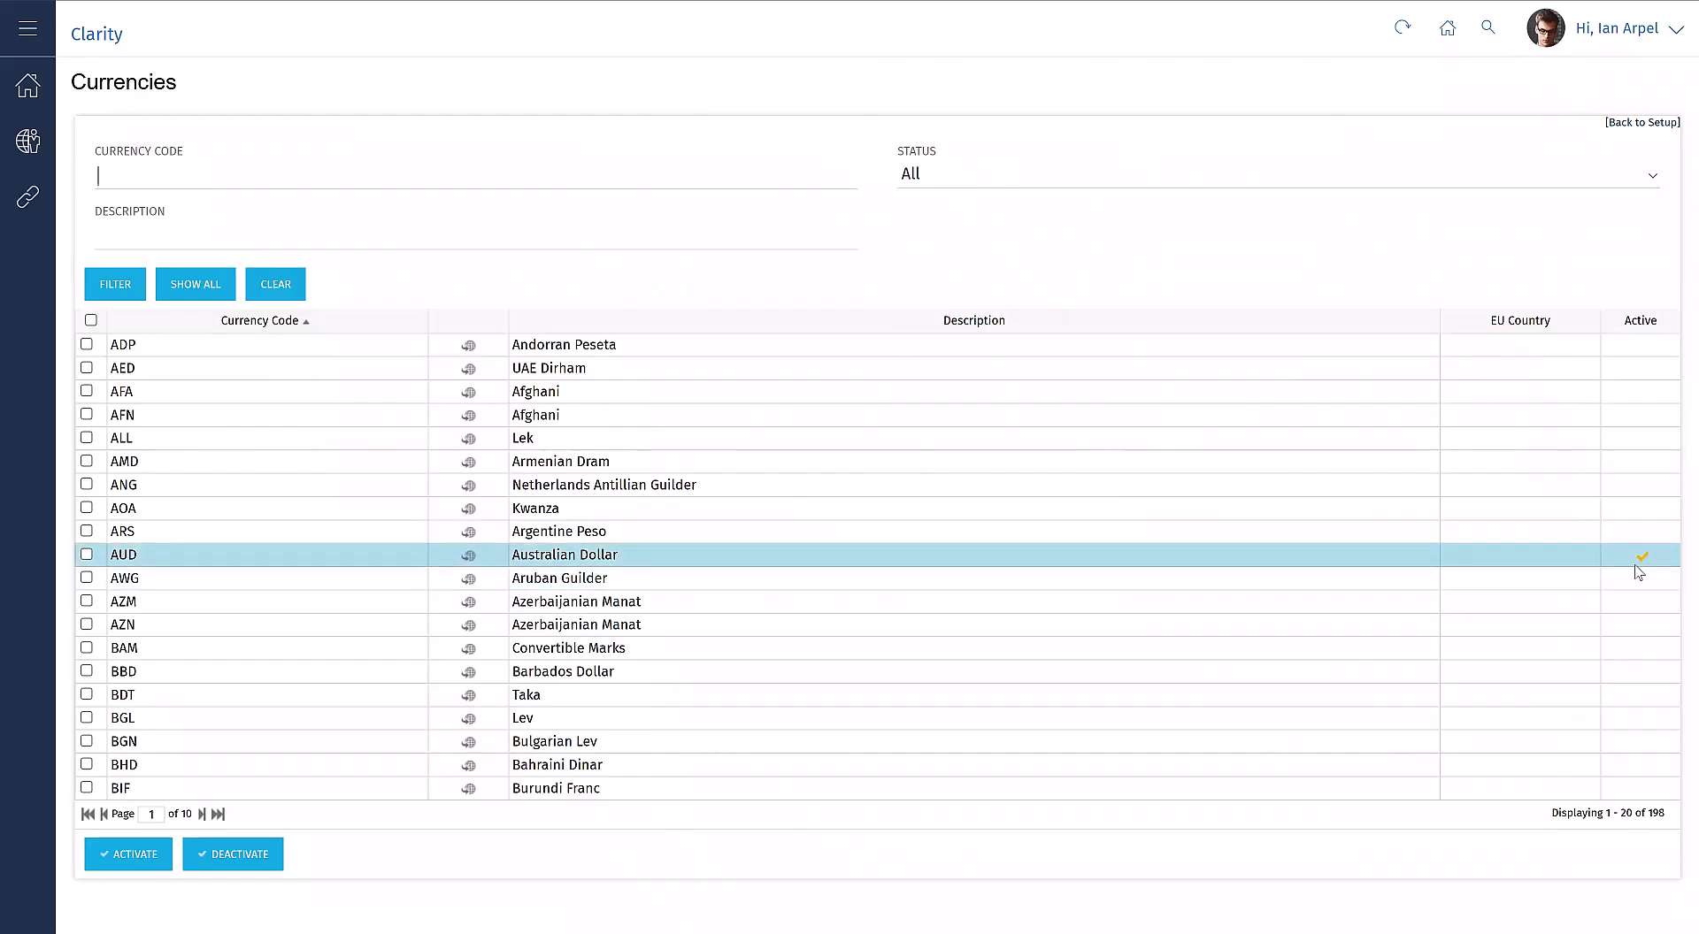
{"action": "left_click", "coordinate": [1640, 322]}
{"action": "left_click", "coordinate": [1640, 322]}
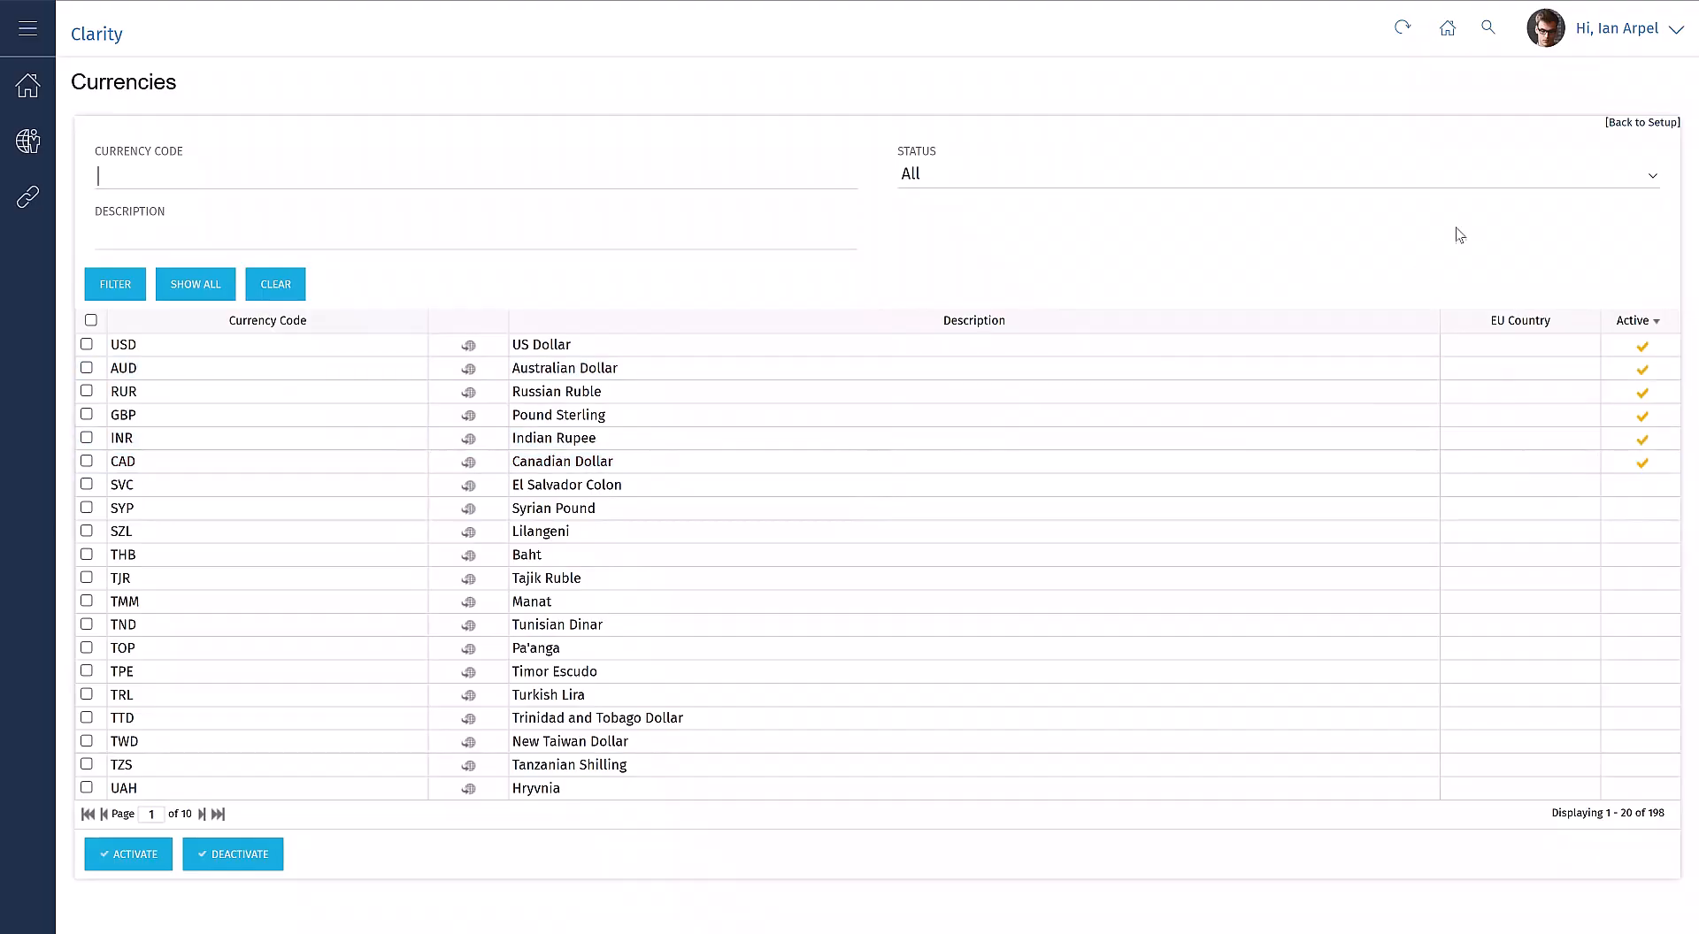
{"action": "left_click", "coordinate": [1628, 125]}
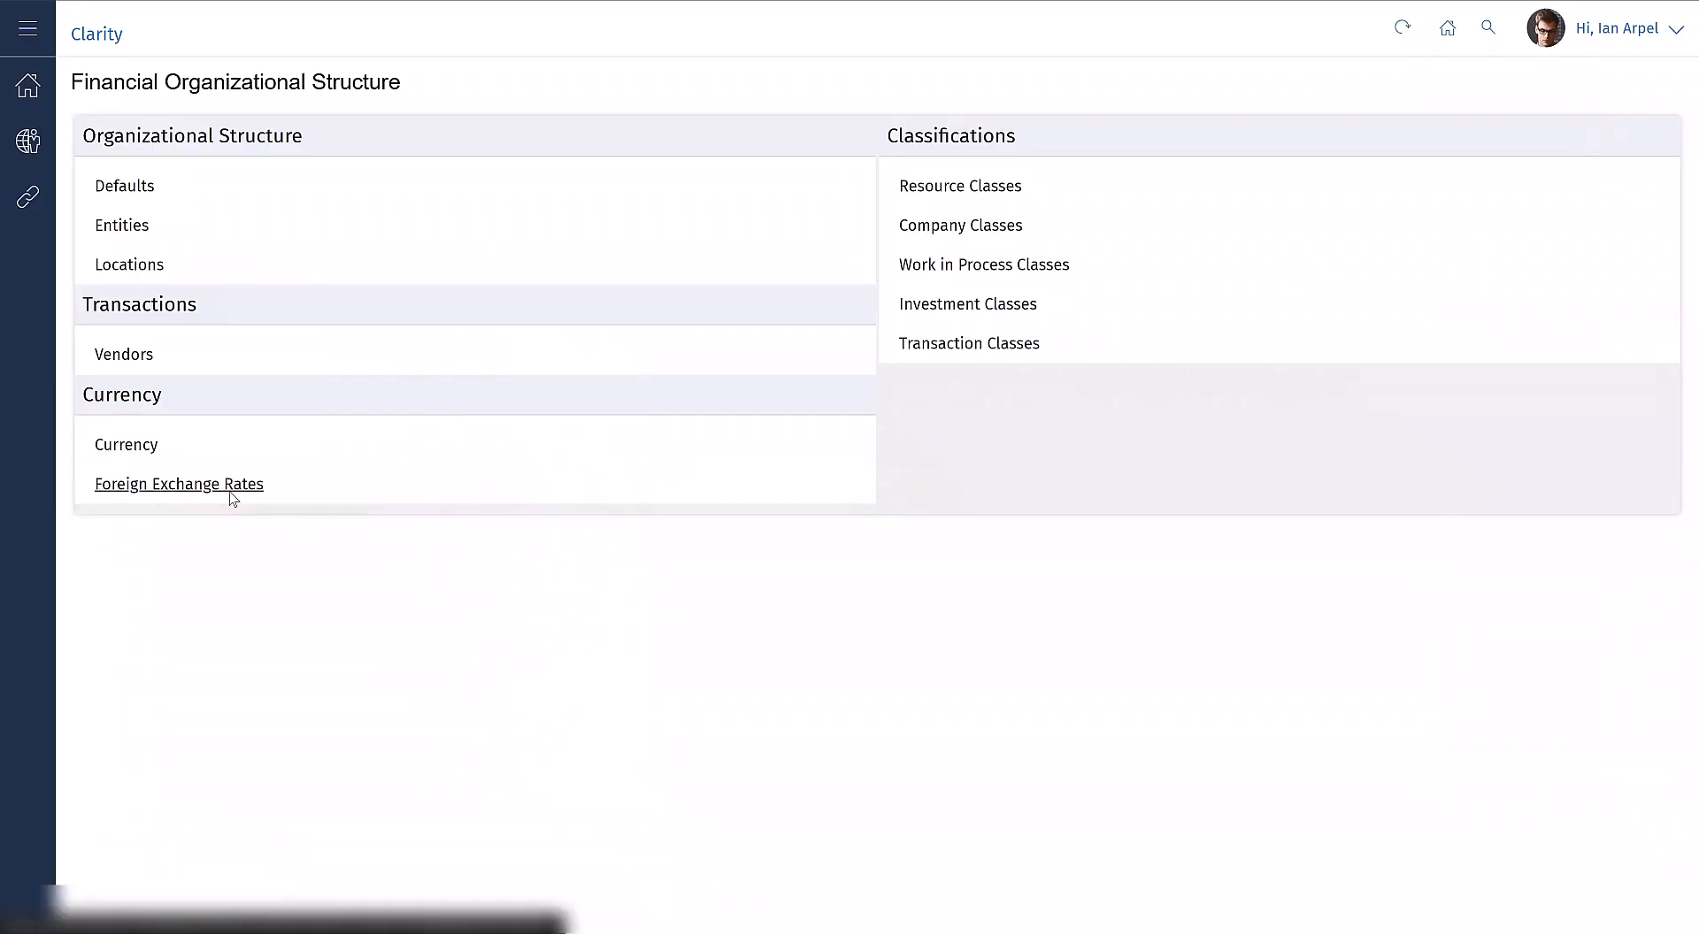
{"action": "left_click", "coordinate": [229, 496]}
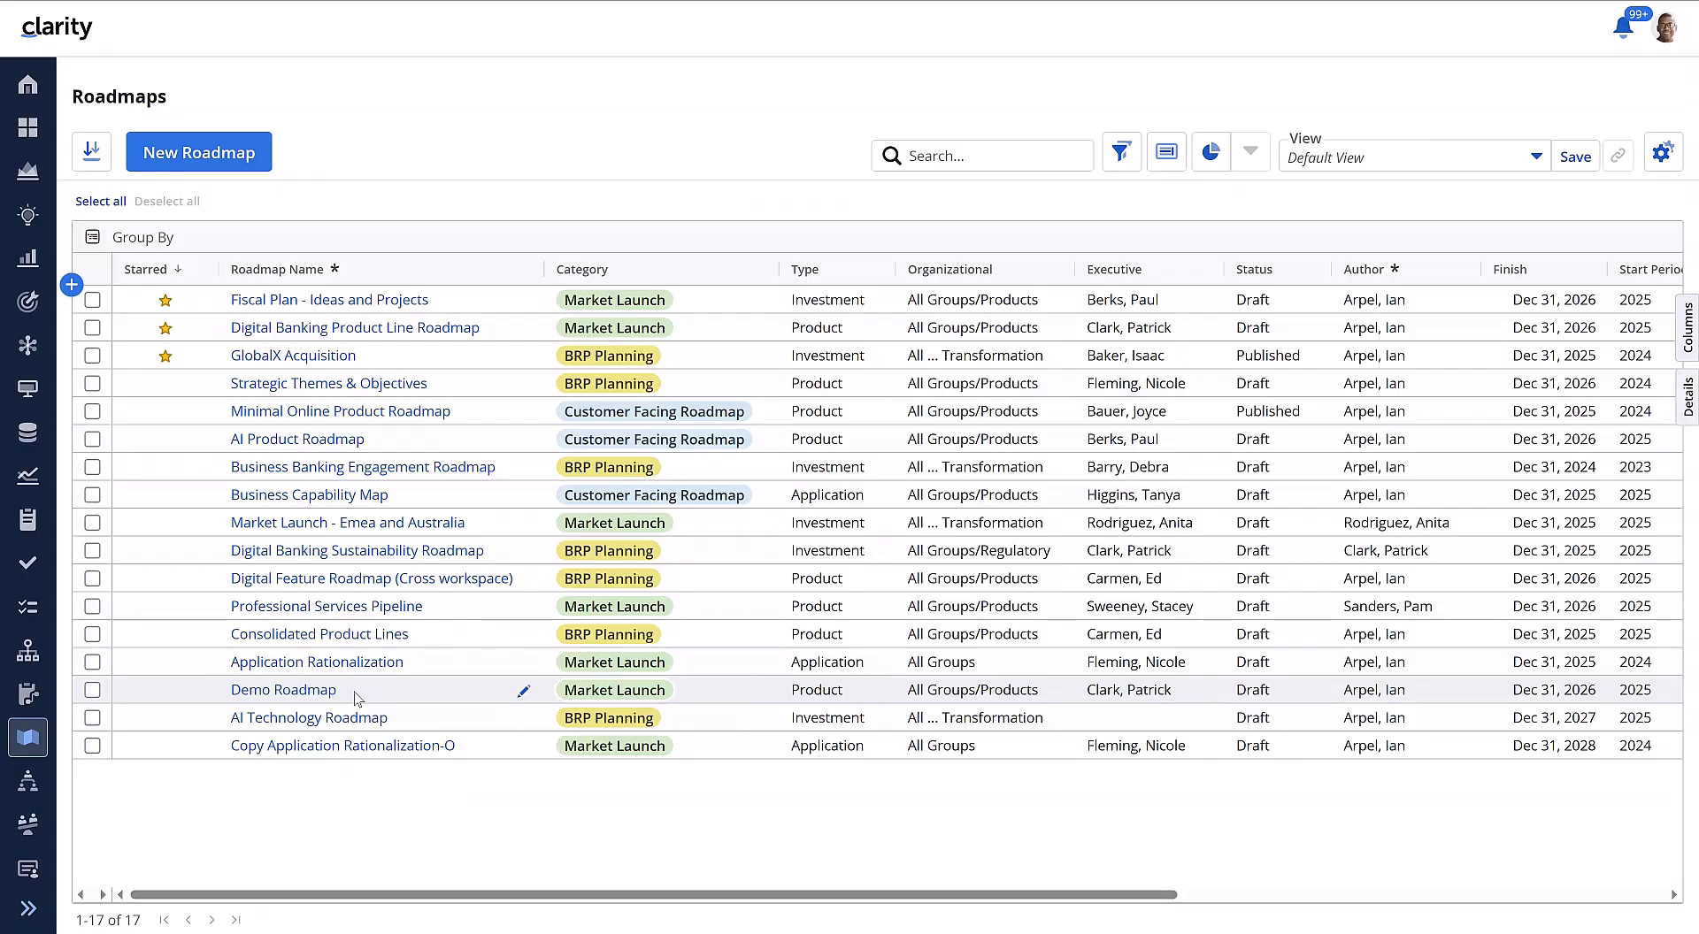
Step: Add the Currency column to the Roadmaps grid between Roadmap Name and Category
{"action": "left_click", "coordinate": [1685, 335]}
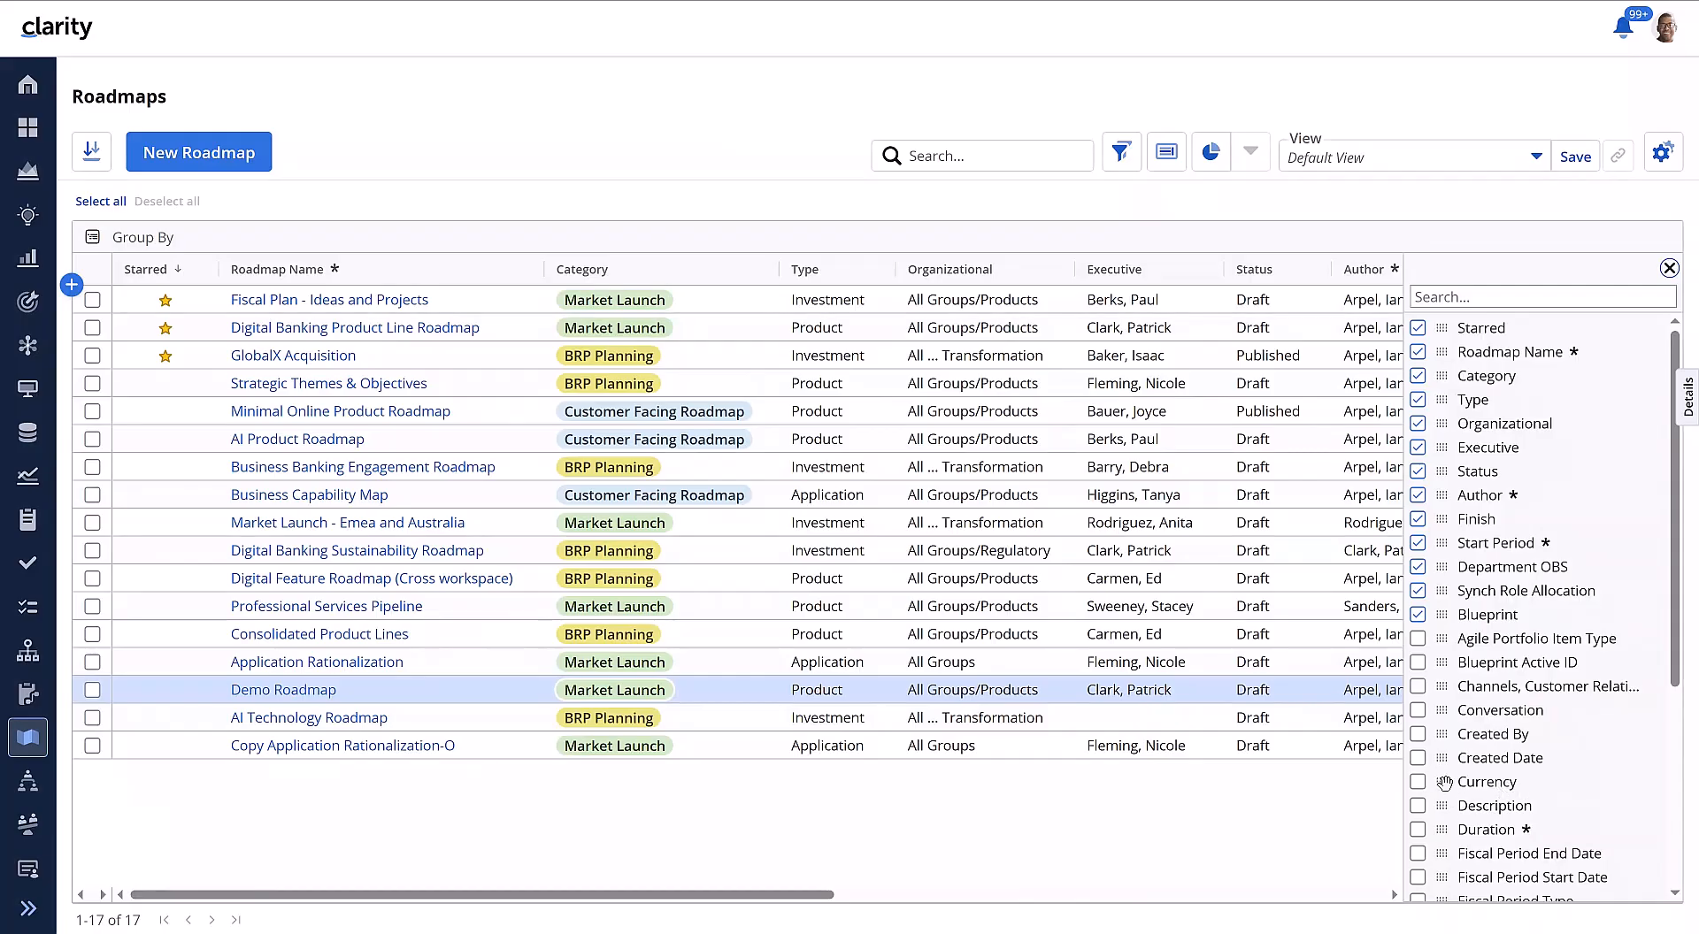
{"action": "left_click_drag", "start_coordinate": [1444, 782], "coordinate": [655, 349]}
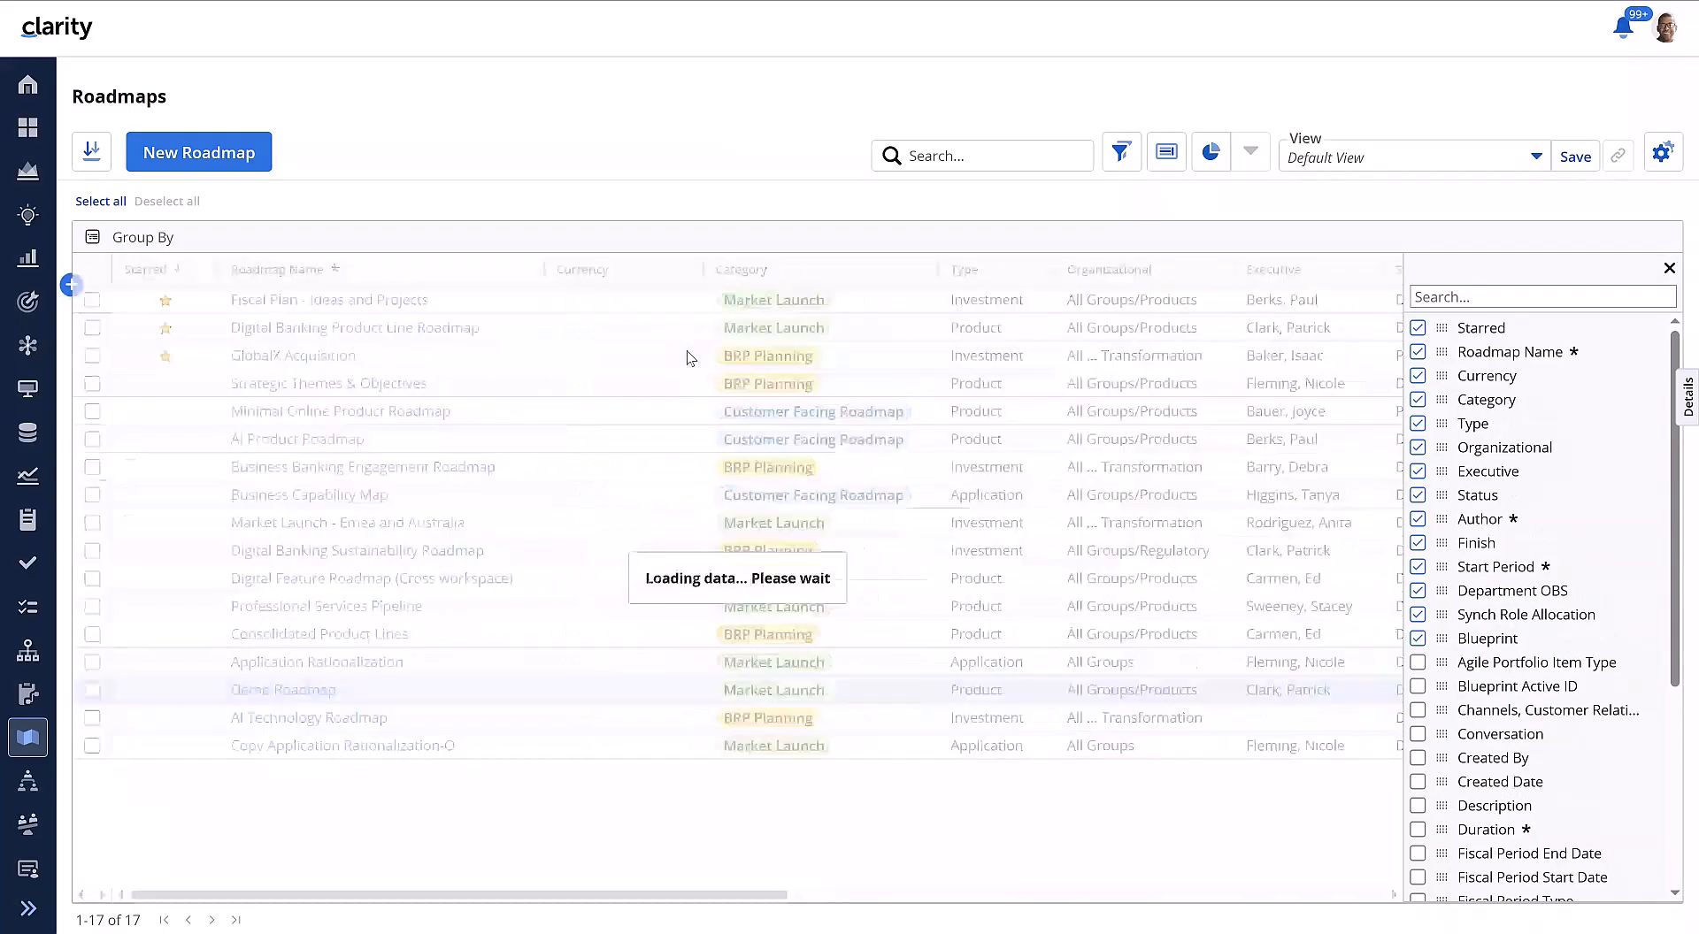
{"action": "left_click", "coordinate": [1669, 267]}
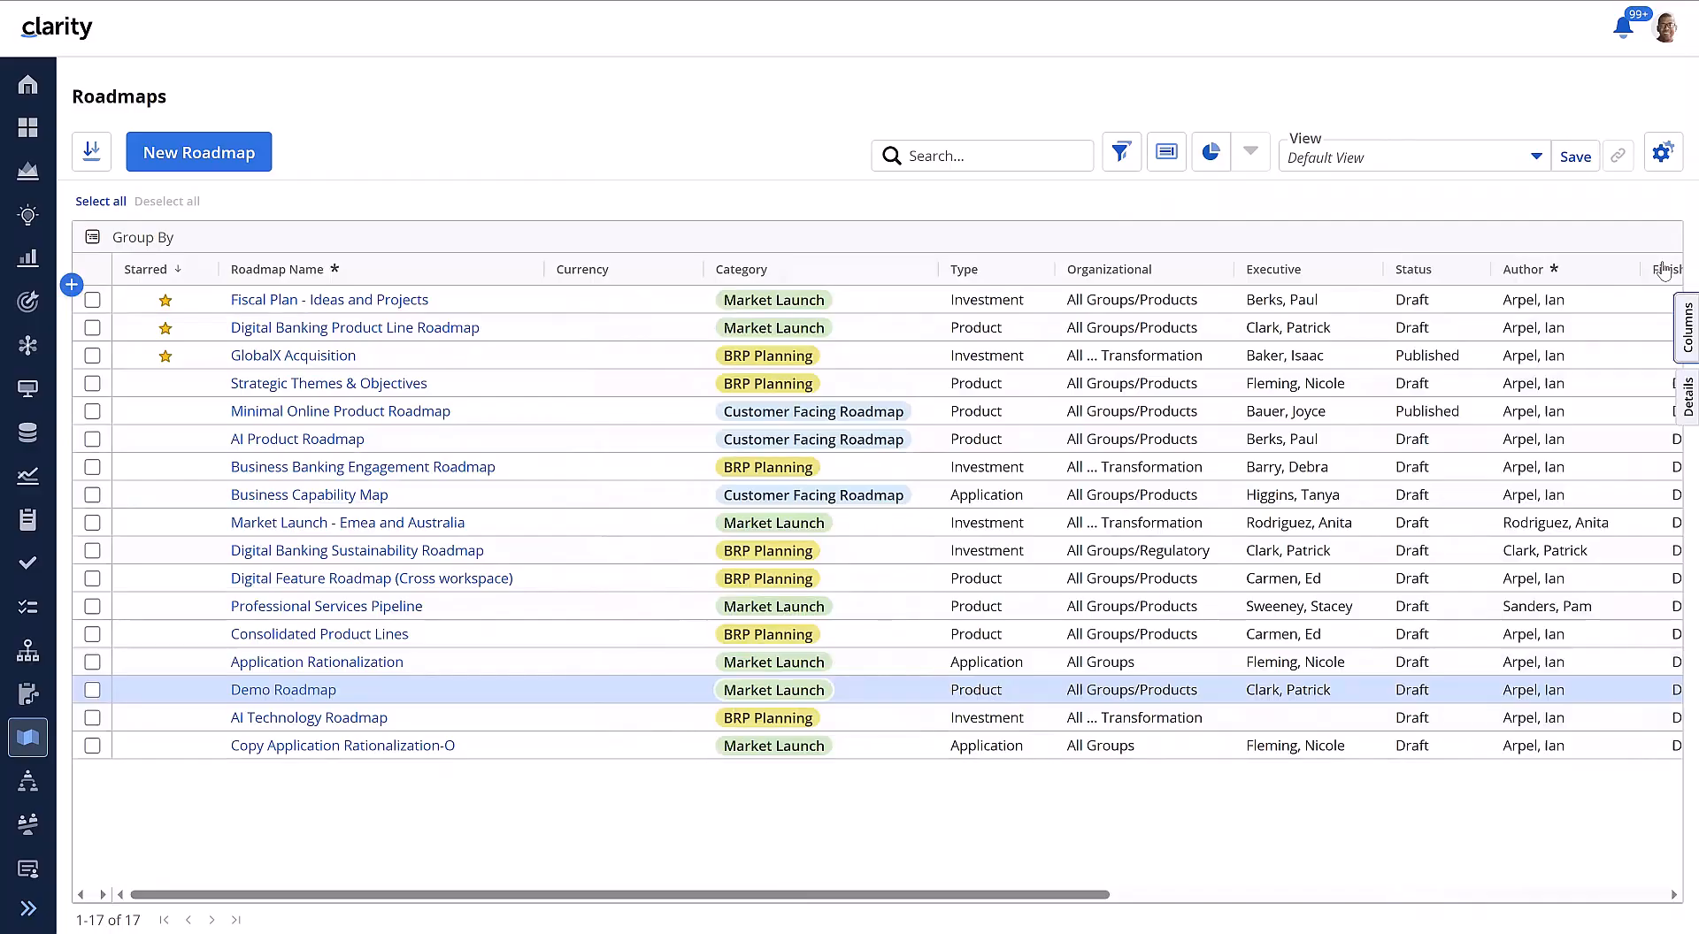
Step: Open the Demo Roadmap's properties and set its currency to USD
{"action": "left_click", "coordinate": [309, 692]}
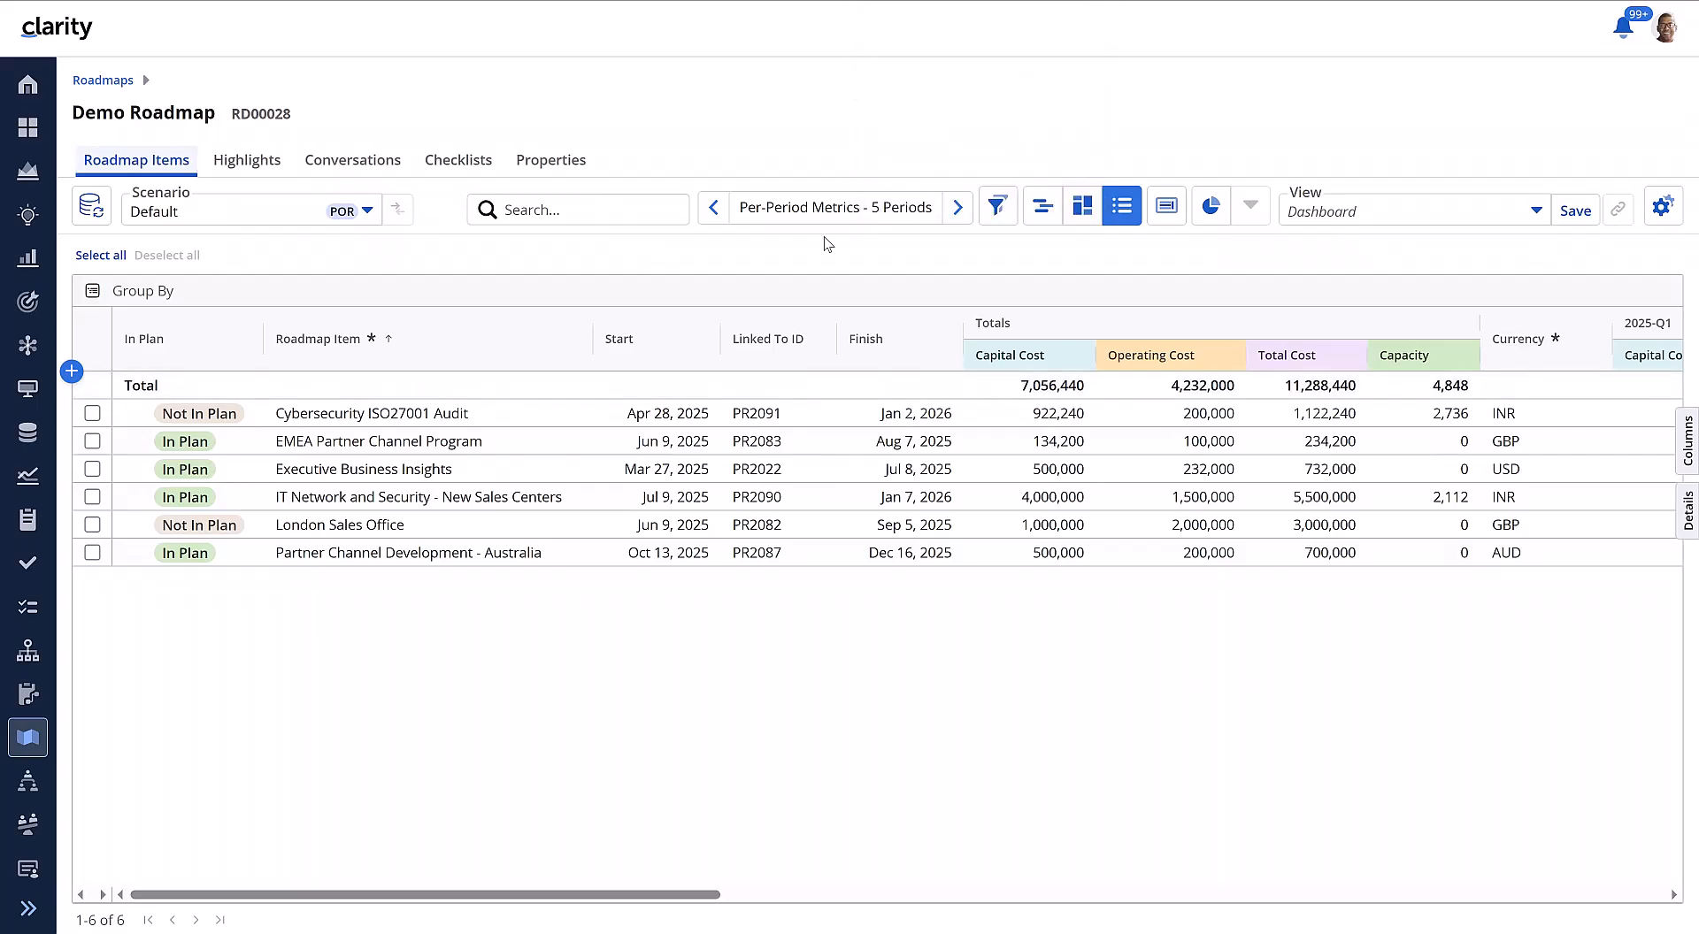
{"action": "left_click", "coordinate": [579, 168]}
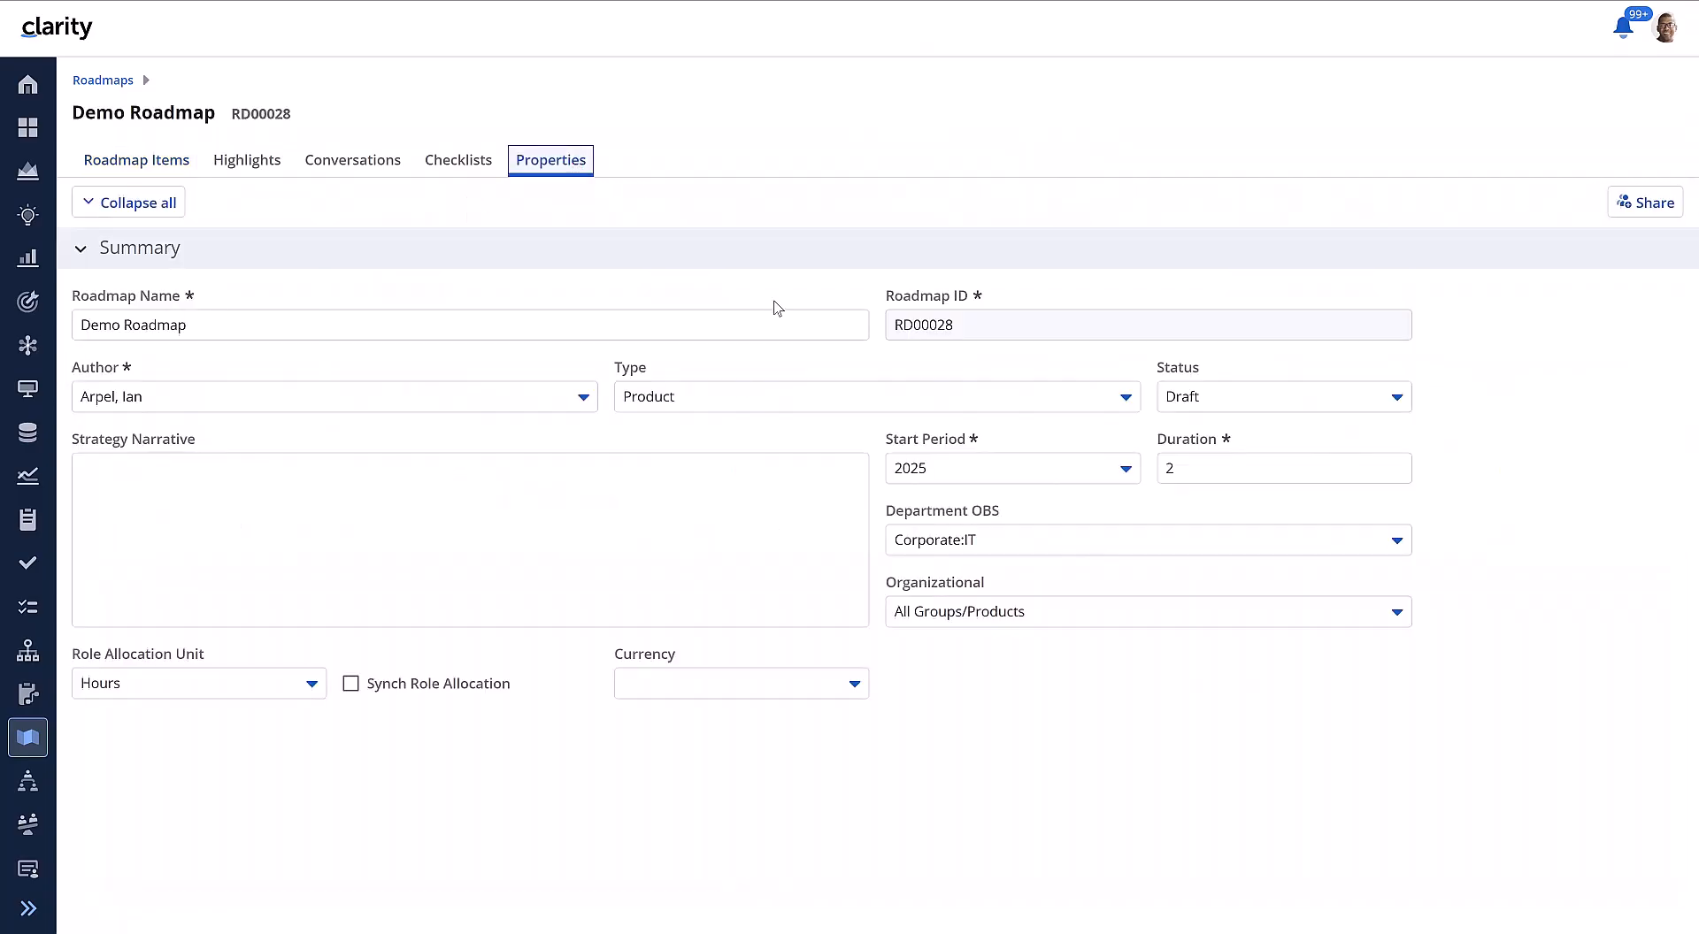
{"action": "left_click", "coordinate": [854, 685]}
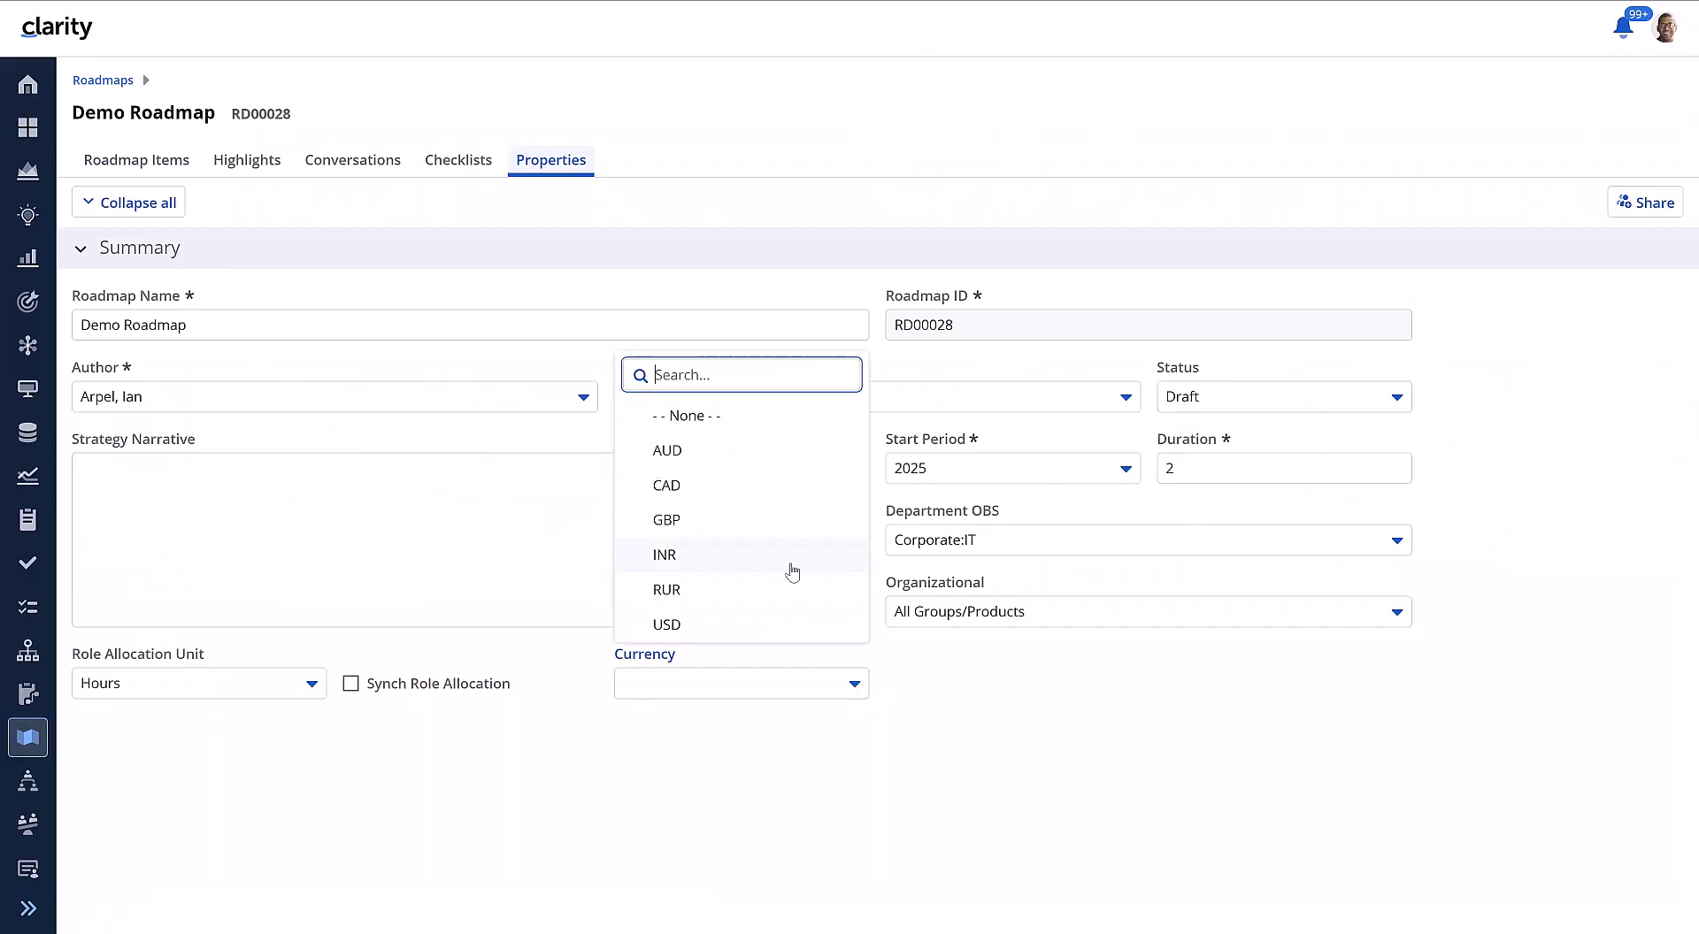
{"action": "left_click", "coordinate": [694, 624]}
{"action": "left_click", "coordinate": [647, 765]}
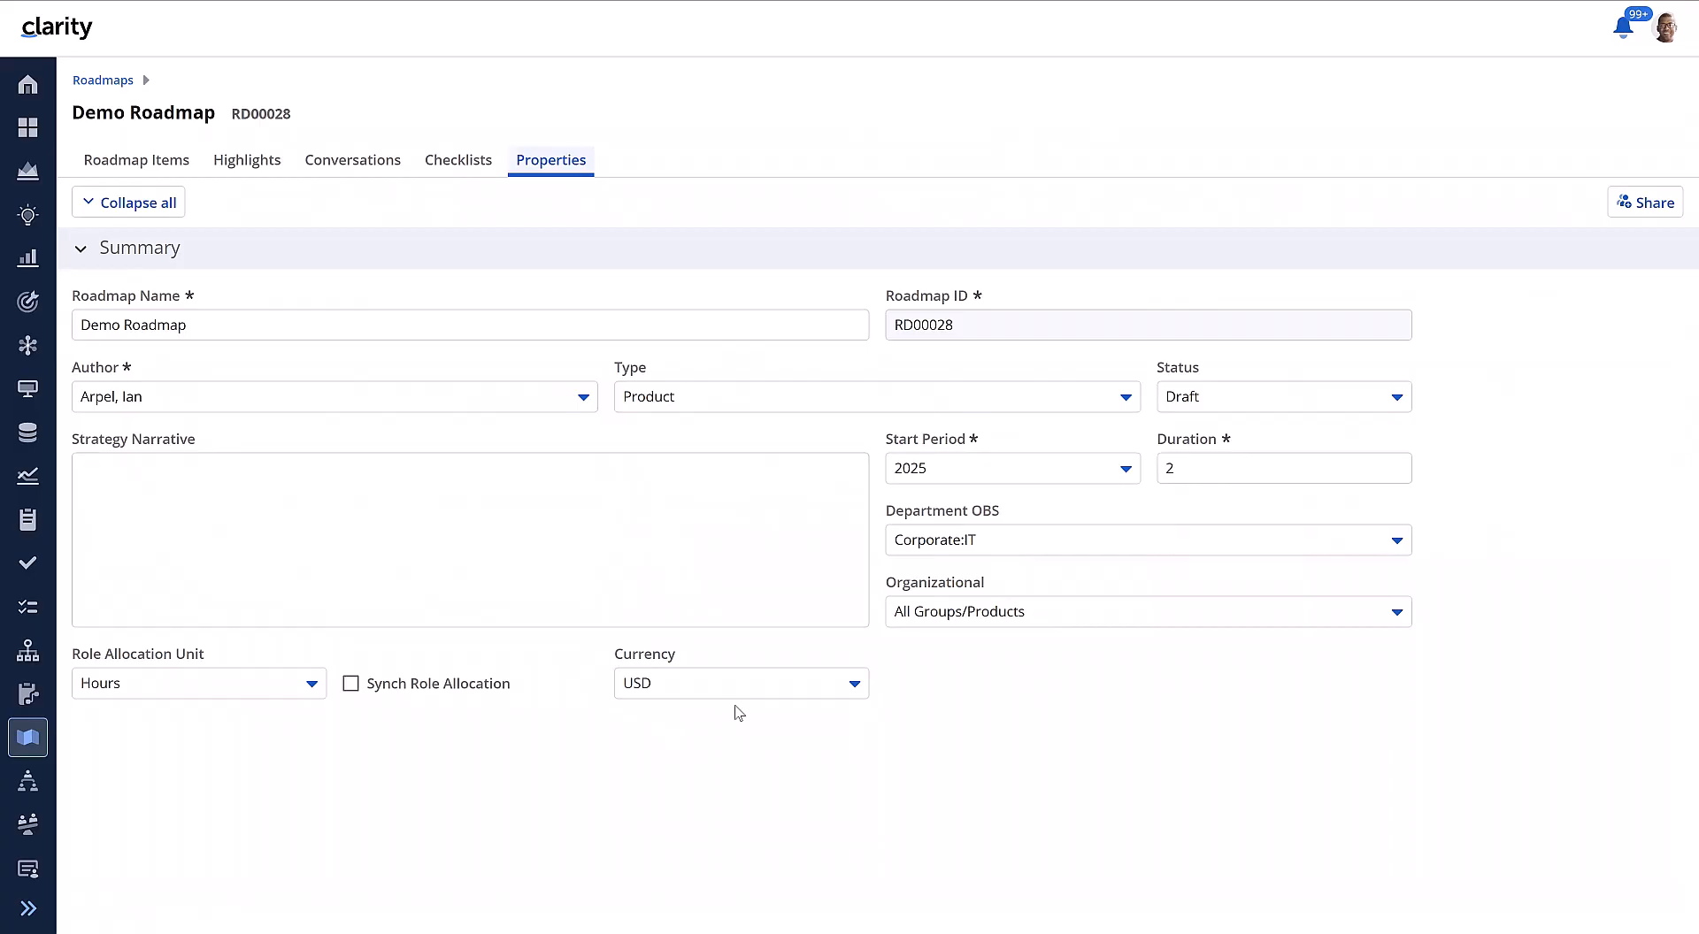
Step: Sync the Demo Roadmap's linked items with all standard attributes and review the costs in the totals and per-period columns
{"action": "left_click", "coordinate": [178, 163]}
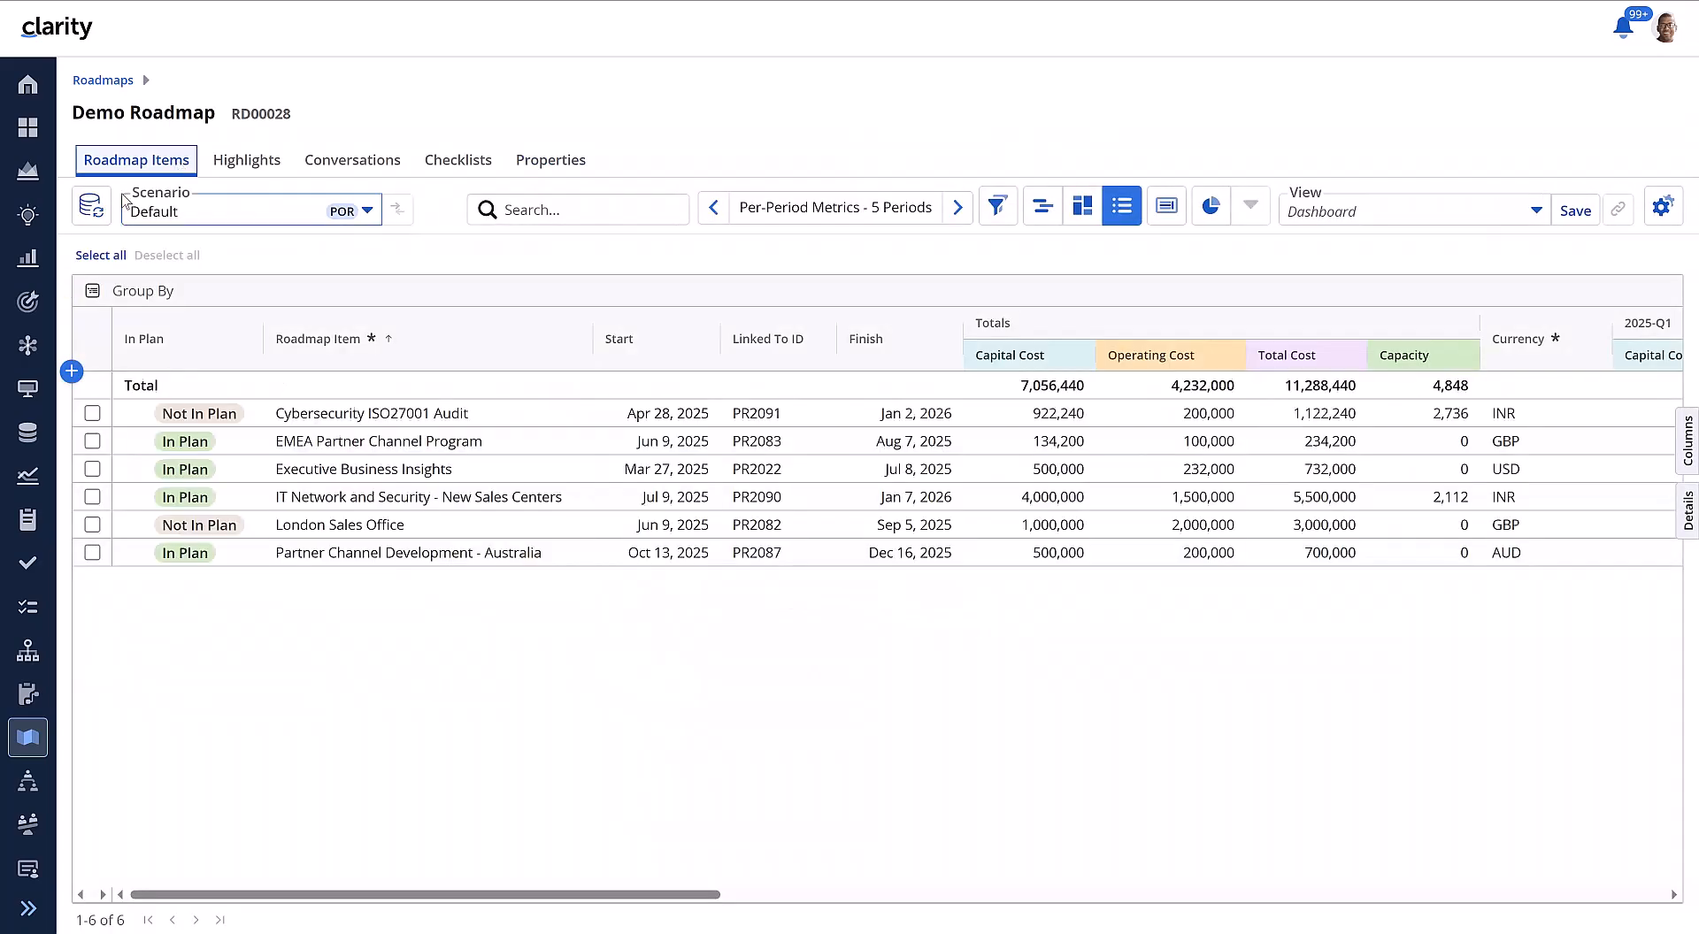
{"action": "left_click", "coordinate": [92, 206]}
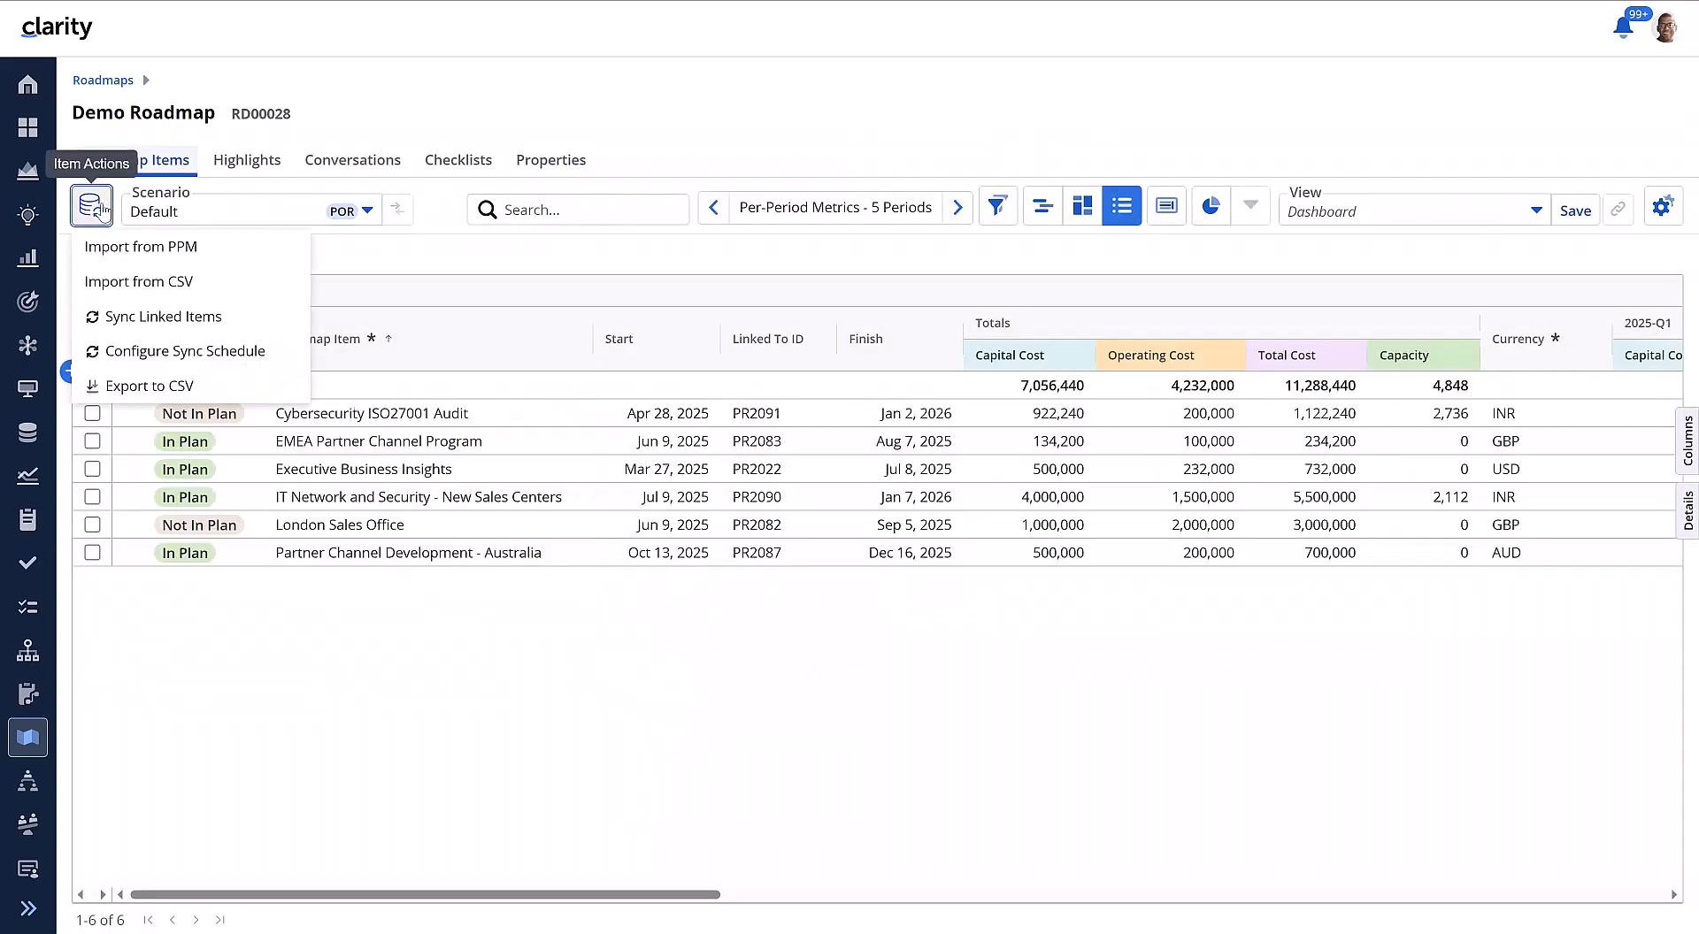
{"action": "left_click", "coordinate": [182, 320]}
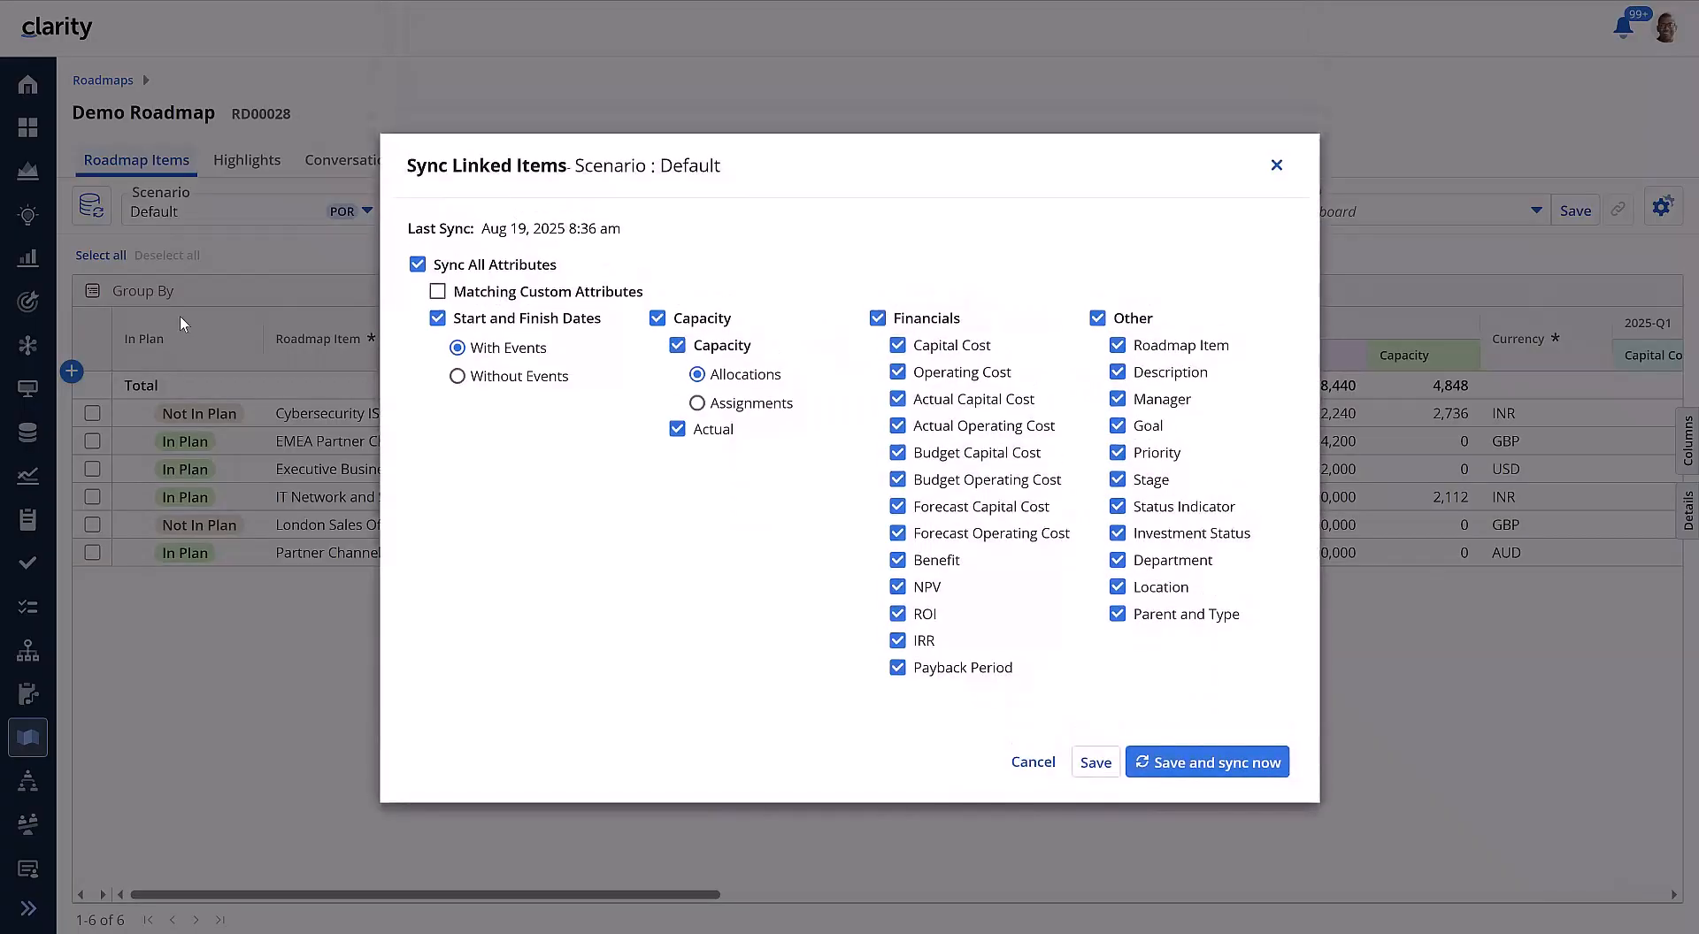
{"action": "left_click", "coordinate": [1188, 761]}
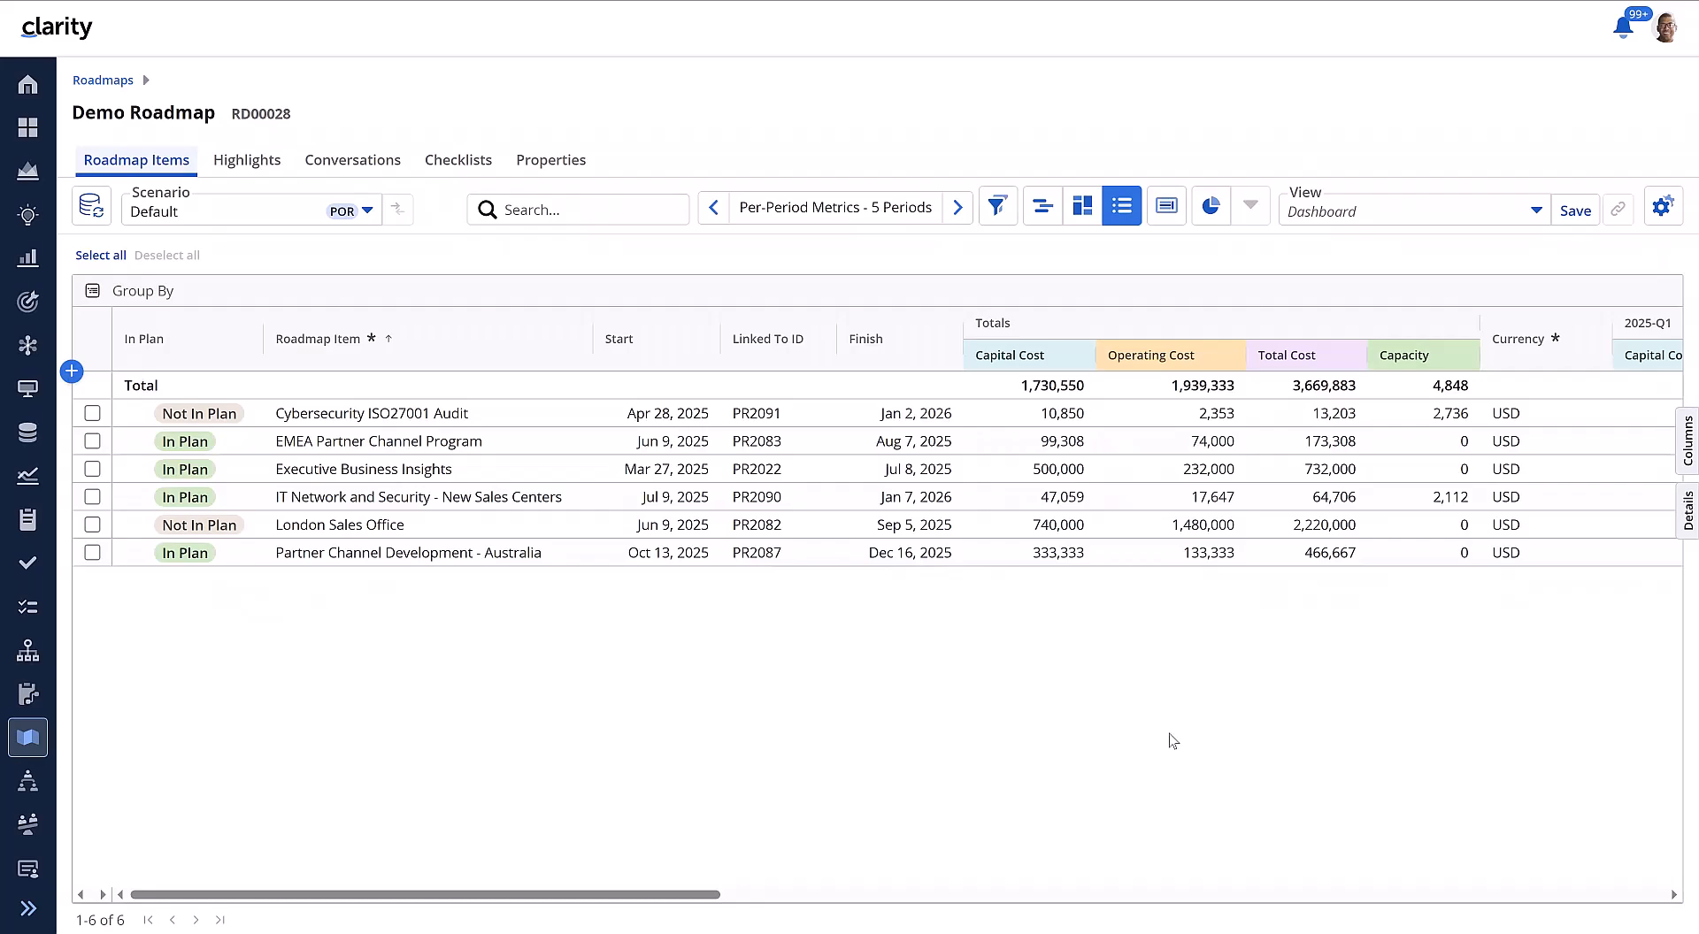
{"action": "scroll", "coordinate": [1173, 740], "scroll_direction": "right", "scroll_amount": 3}
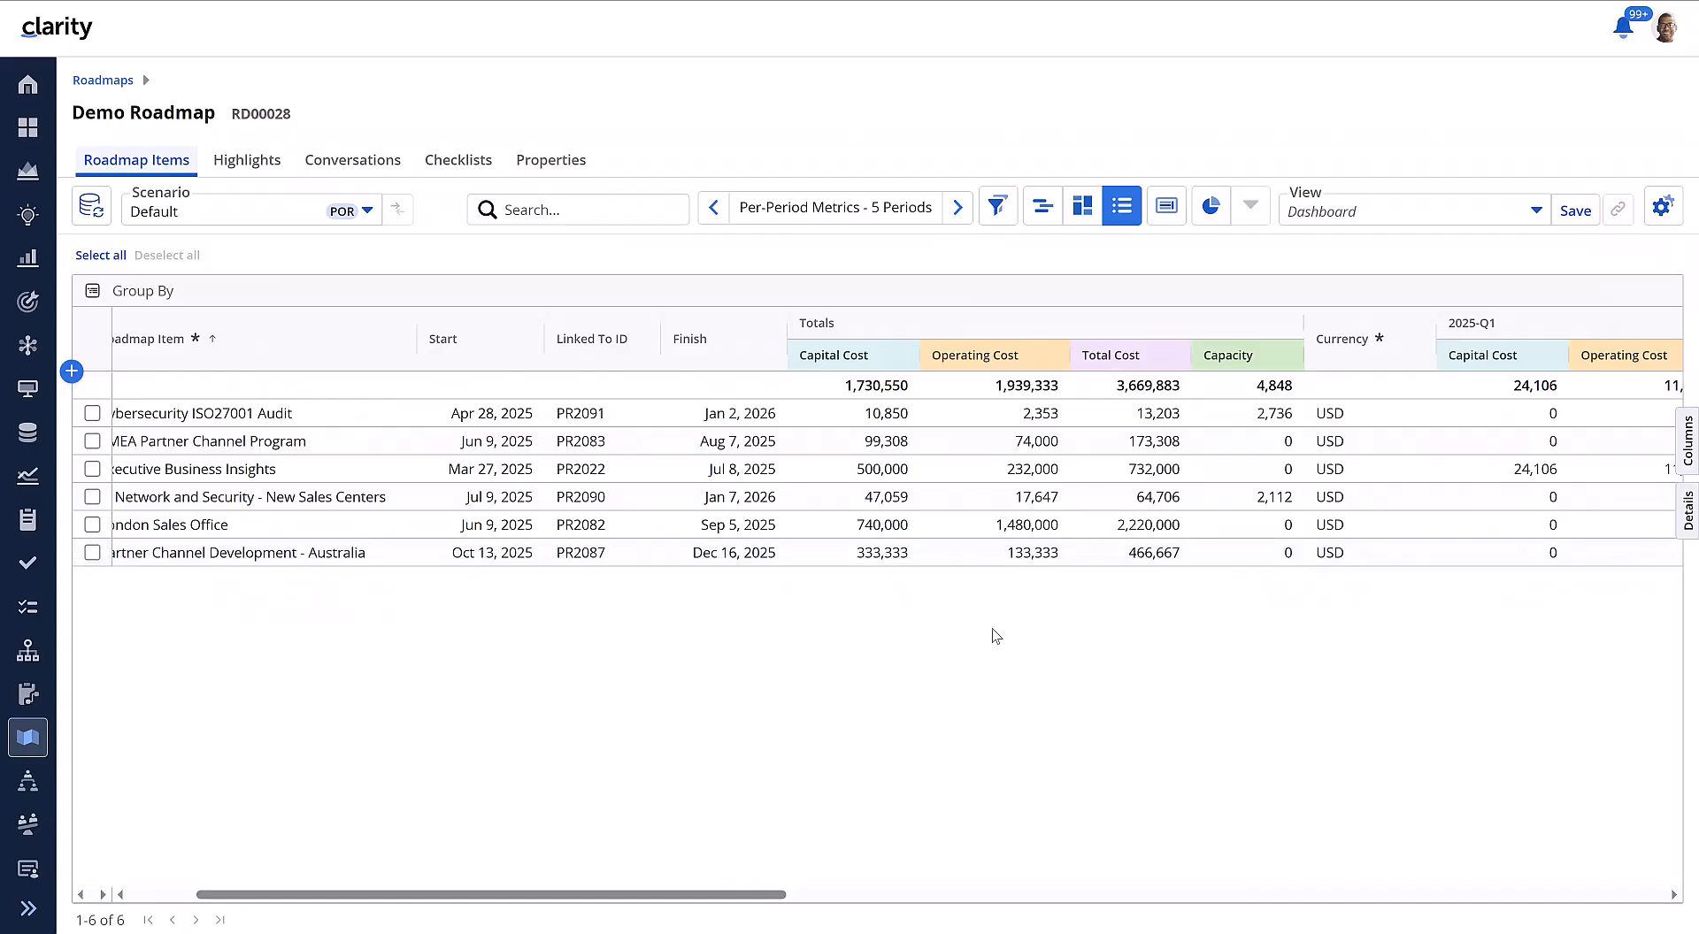
{"action": "scroll", "coordinate": [995, 635], "scroll_direction": "left", "scroll_amount": 3}
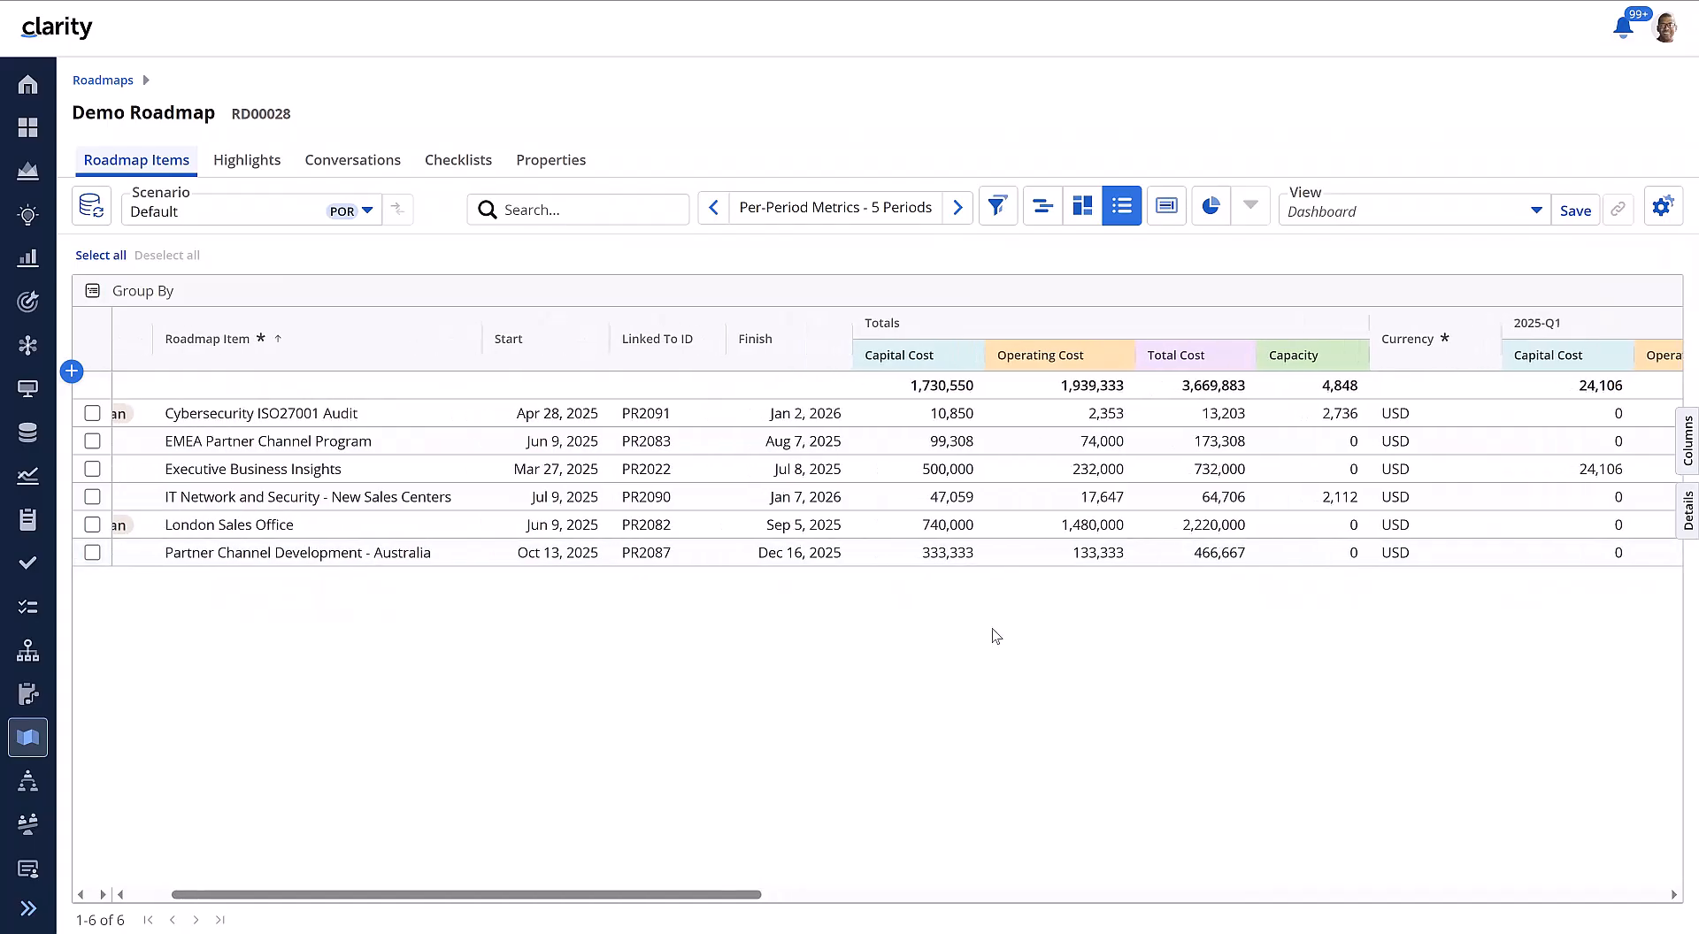
{"action": "scroll", "coordinate": [996, 636], "scroll_direction": "right", "scroll_amount": 1}
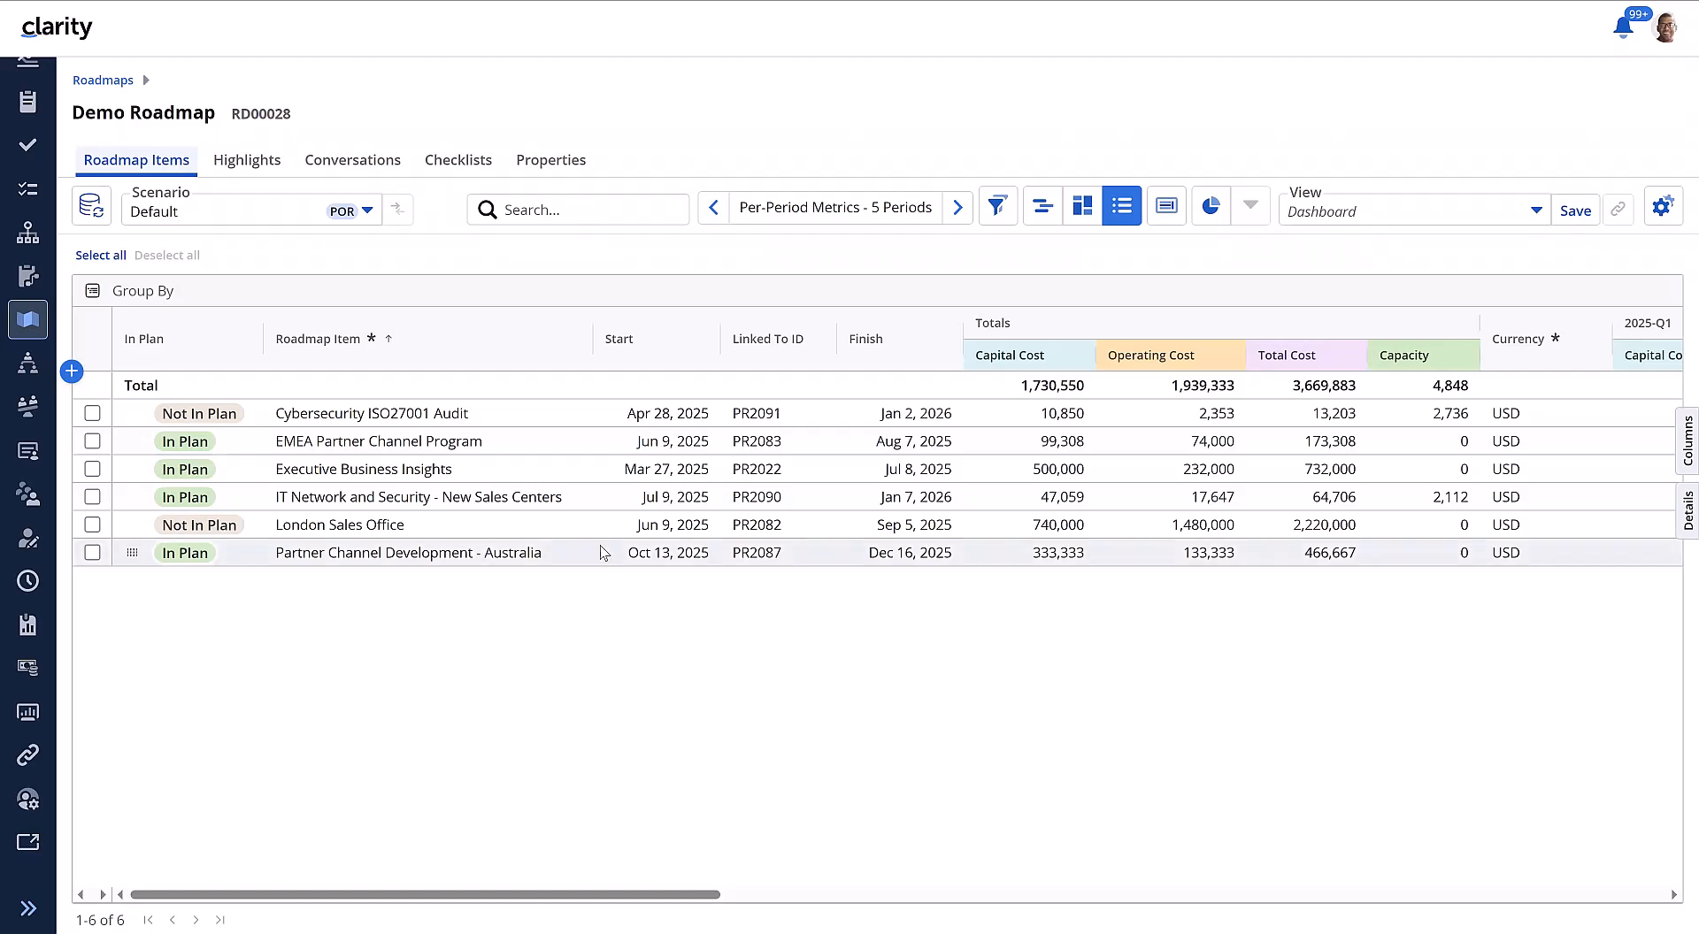
Step: Change the Demo Roadmap's currency to ADP in its properties
{"action": "left_click", "coordinate": [549, 164]}
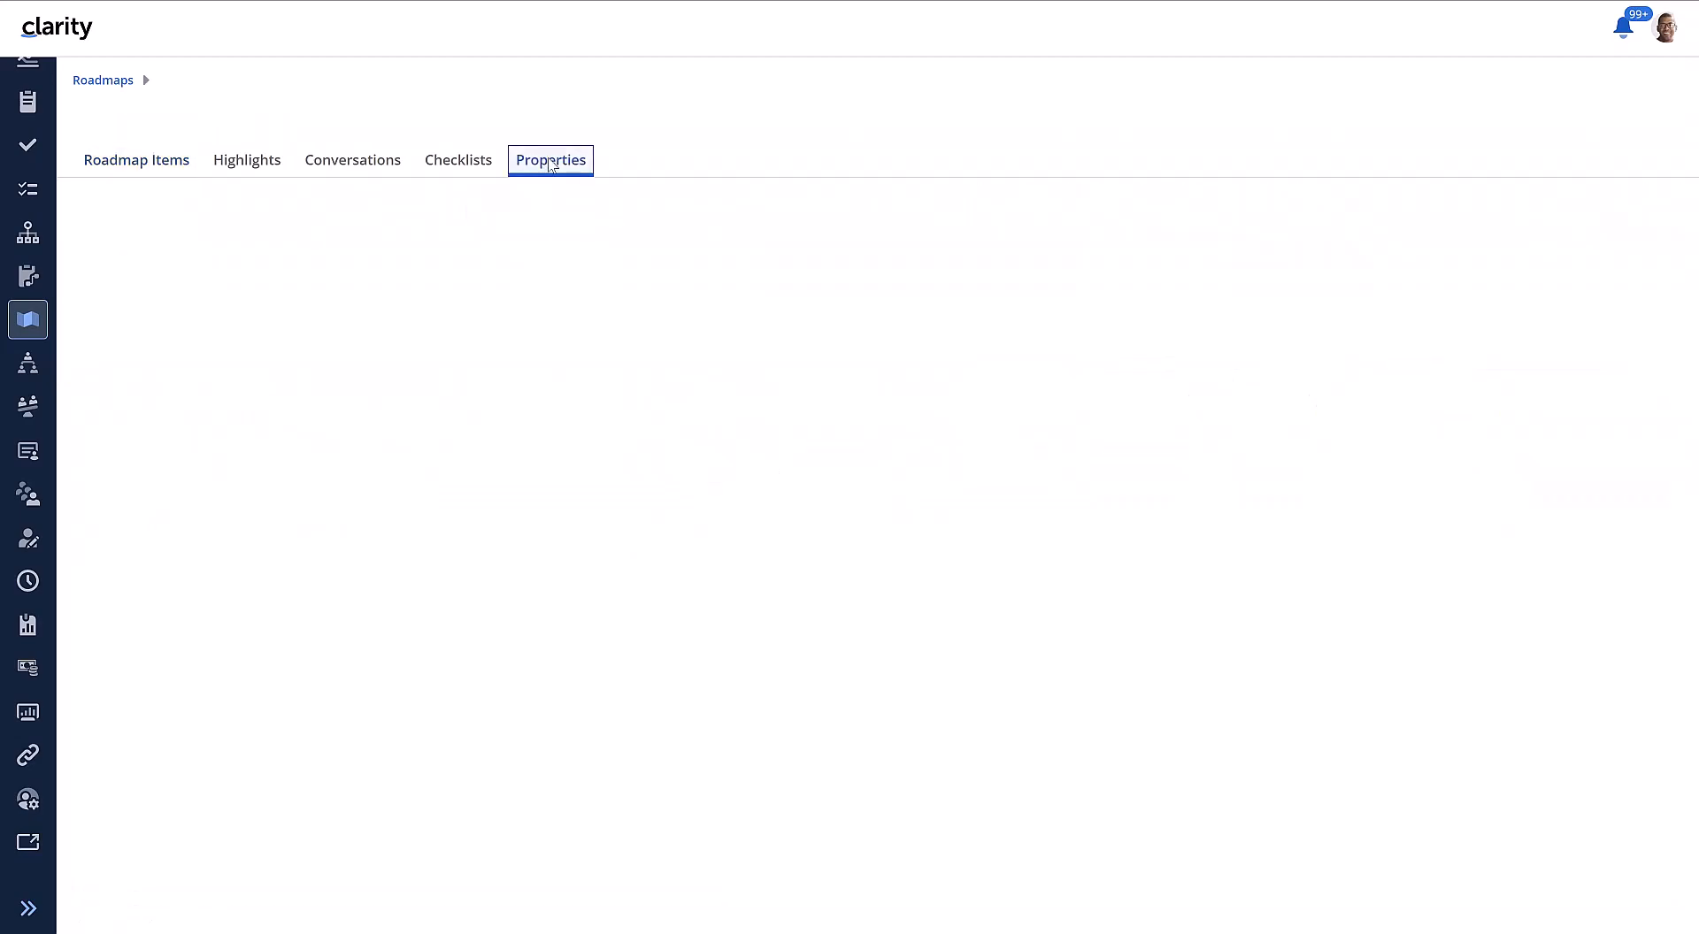
{"action": "left_click", "coordinate": [728, 689]}
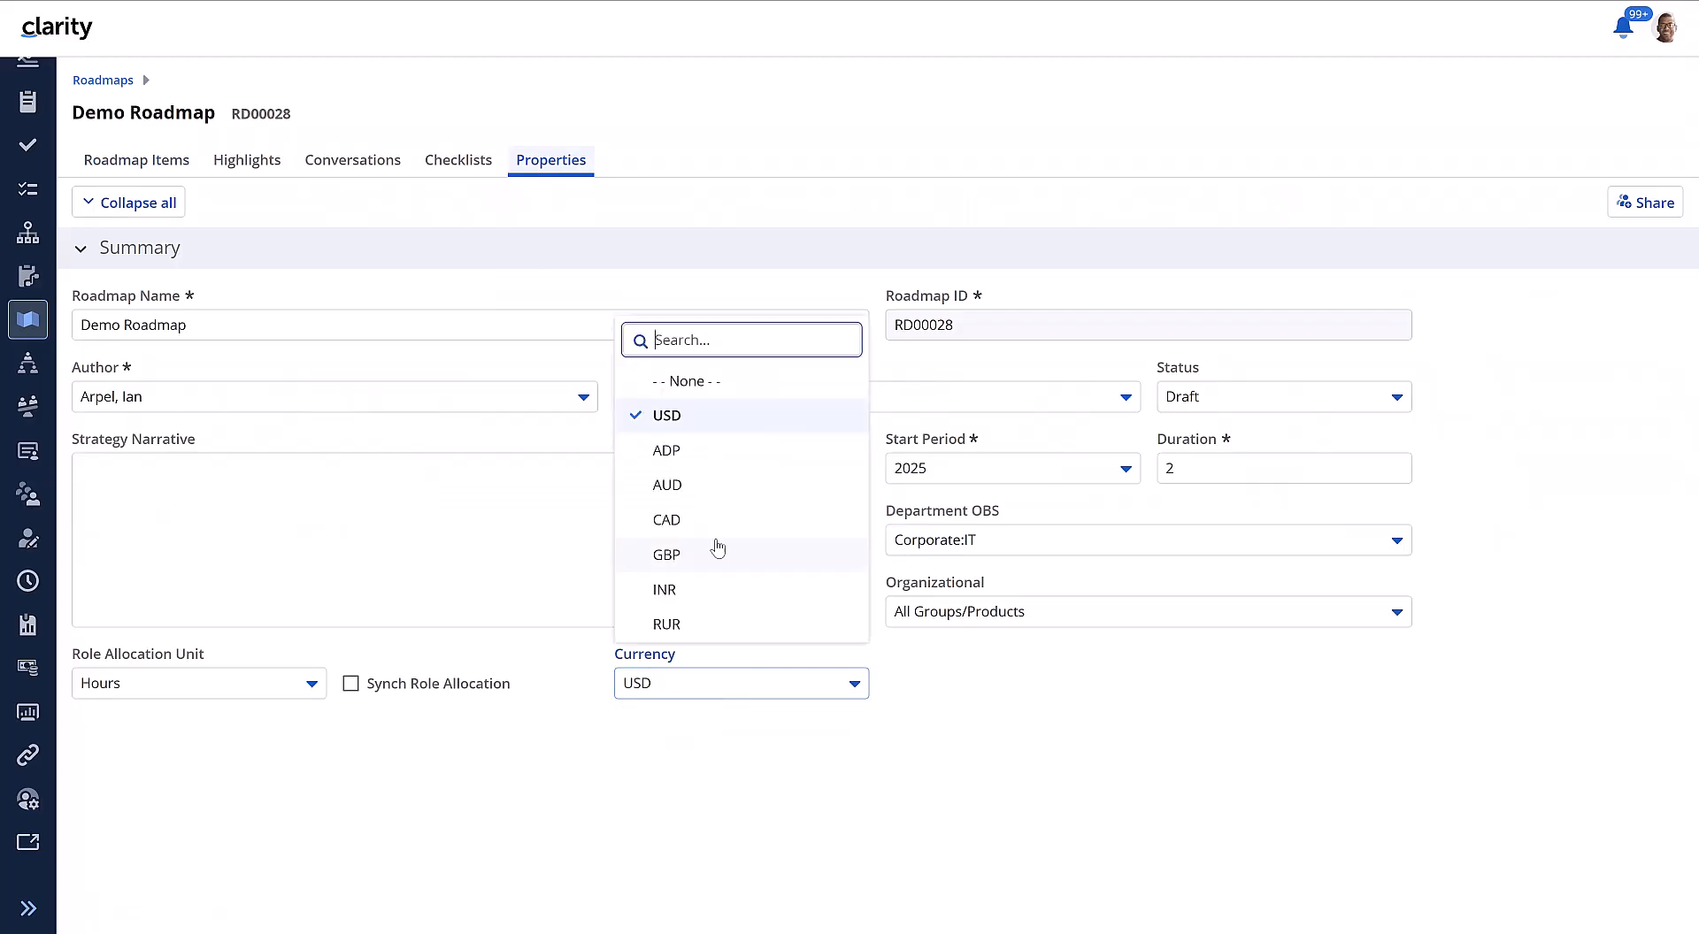
{"action": "left_click", "coordinate": [657, 451]}
{"action": "left_click", "coordinate": [605, 866]}
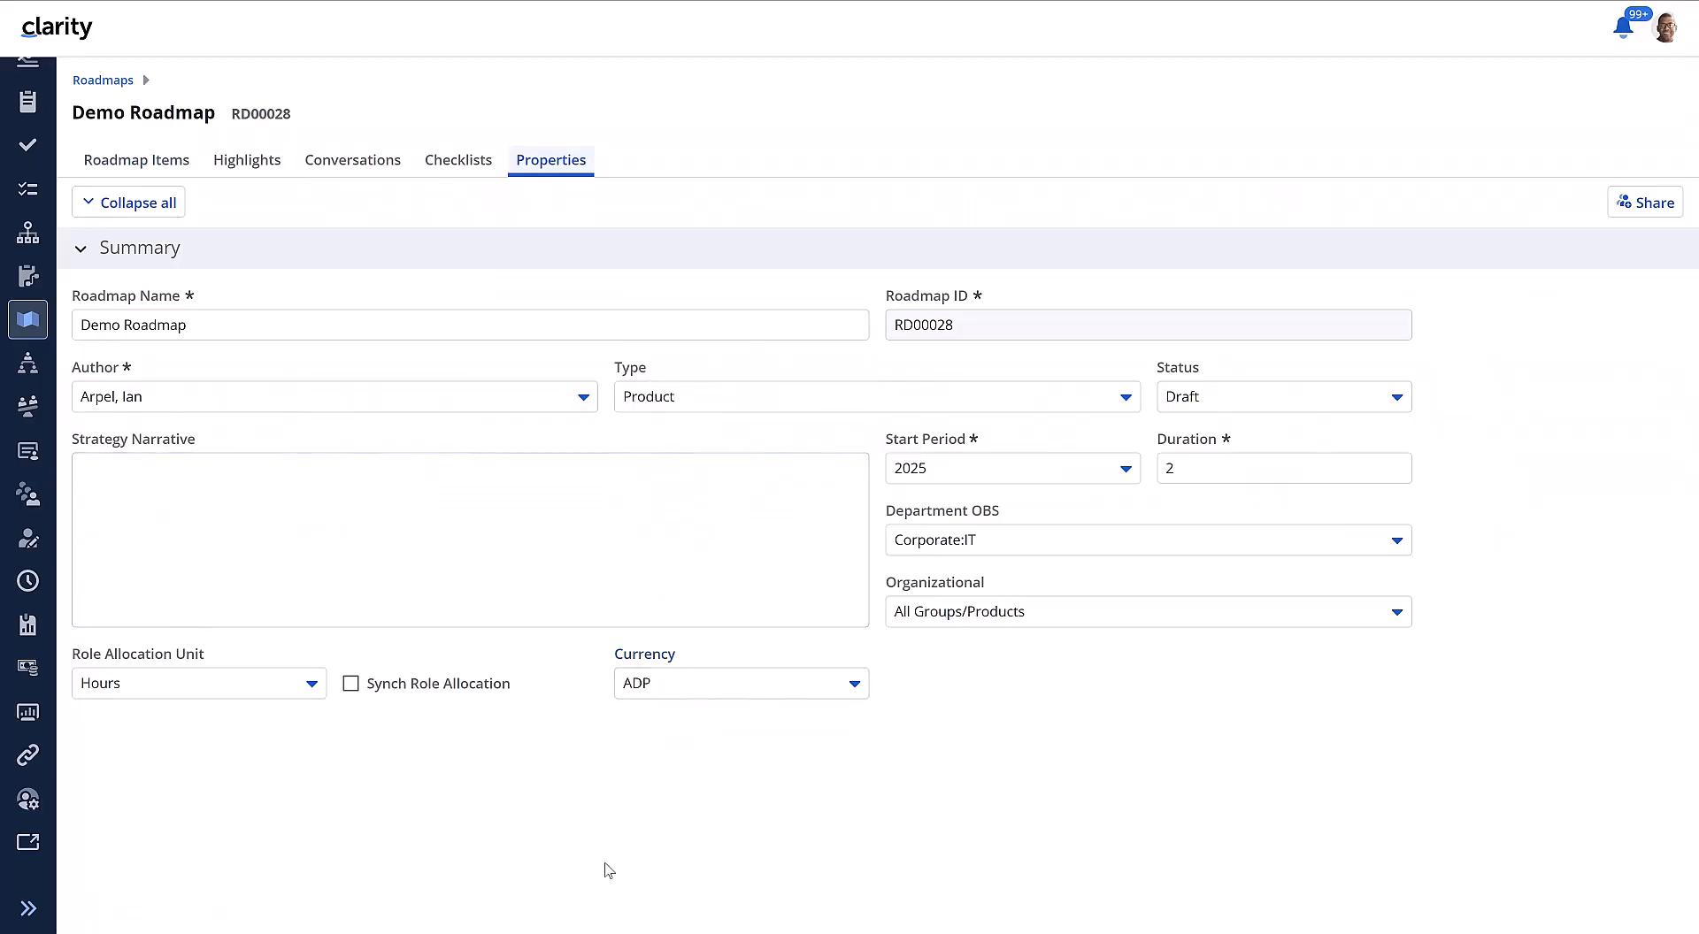
Step: Save the sync settings and run the linked items sync again for the roadmap's ADP currency
{"action": "left_click", "coordinate": [176, 171]}
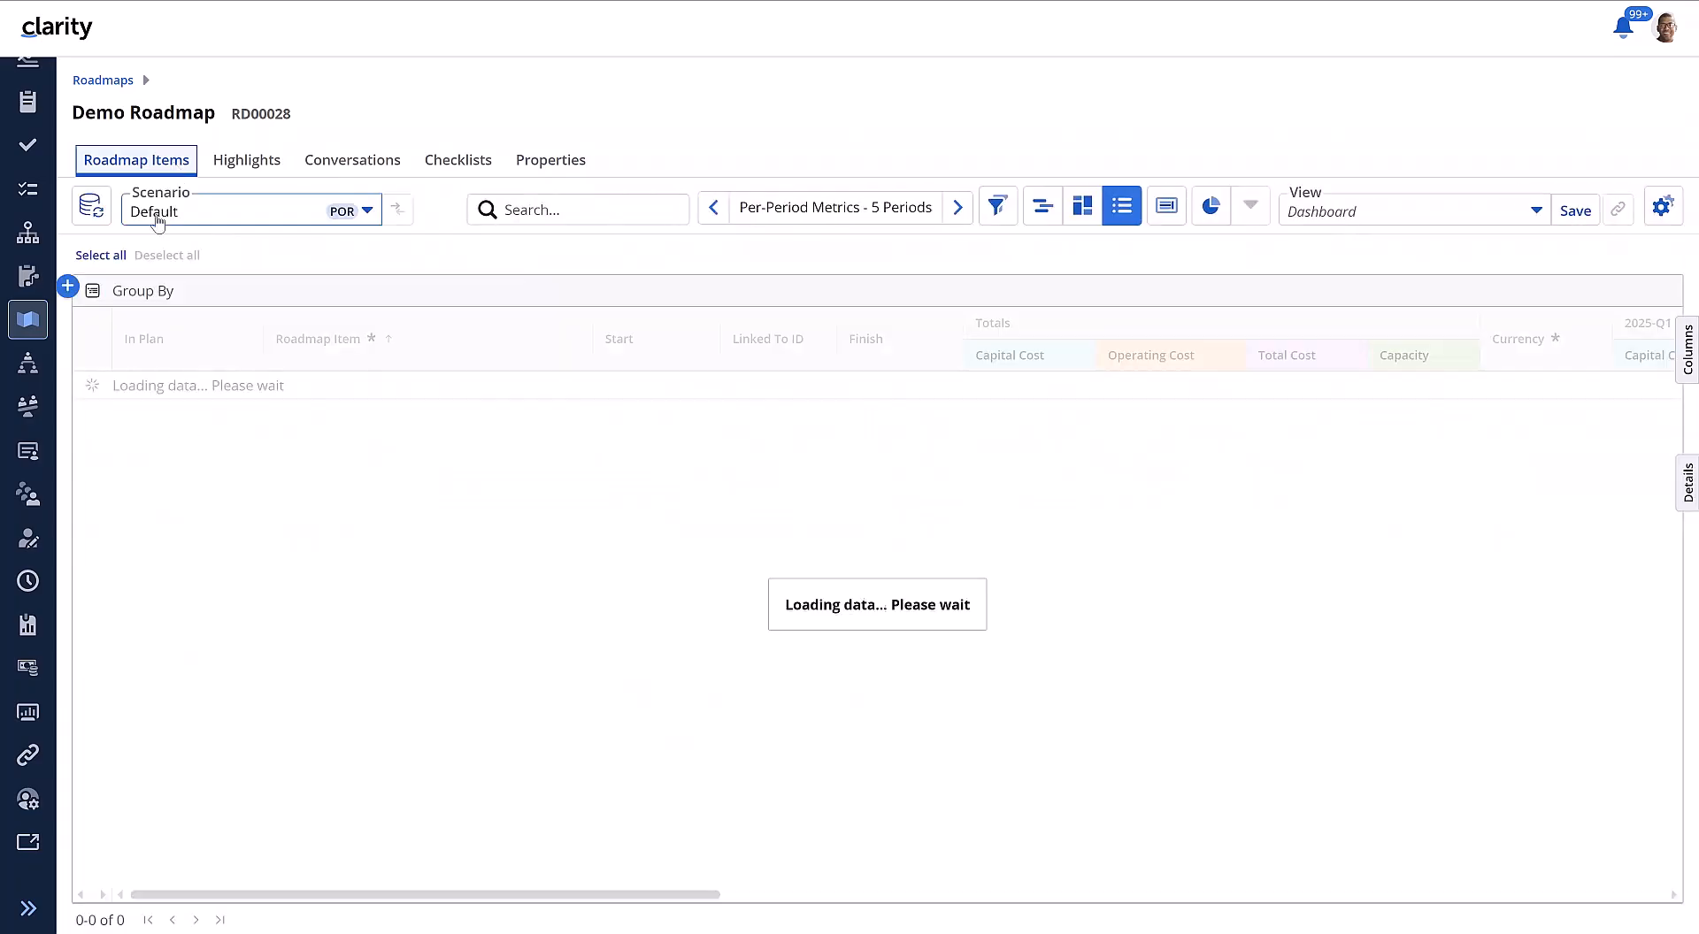
{"action": "left_click", "coordinate": [91, 207]}
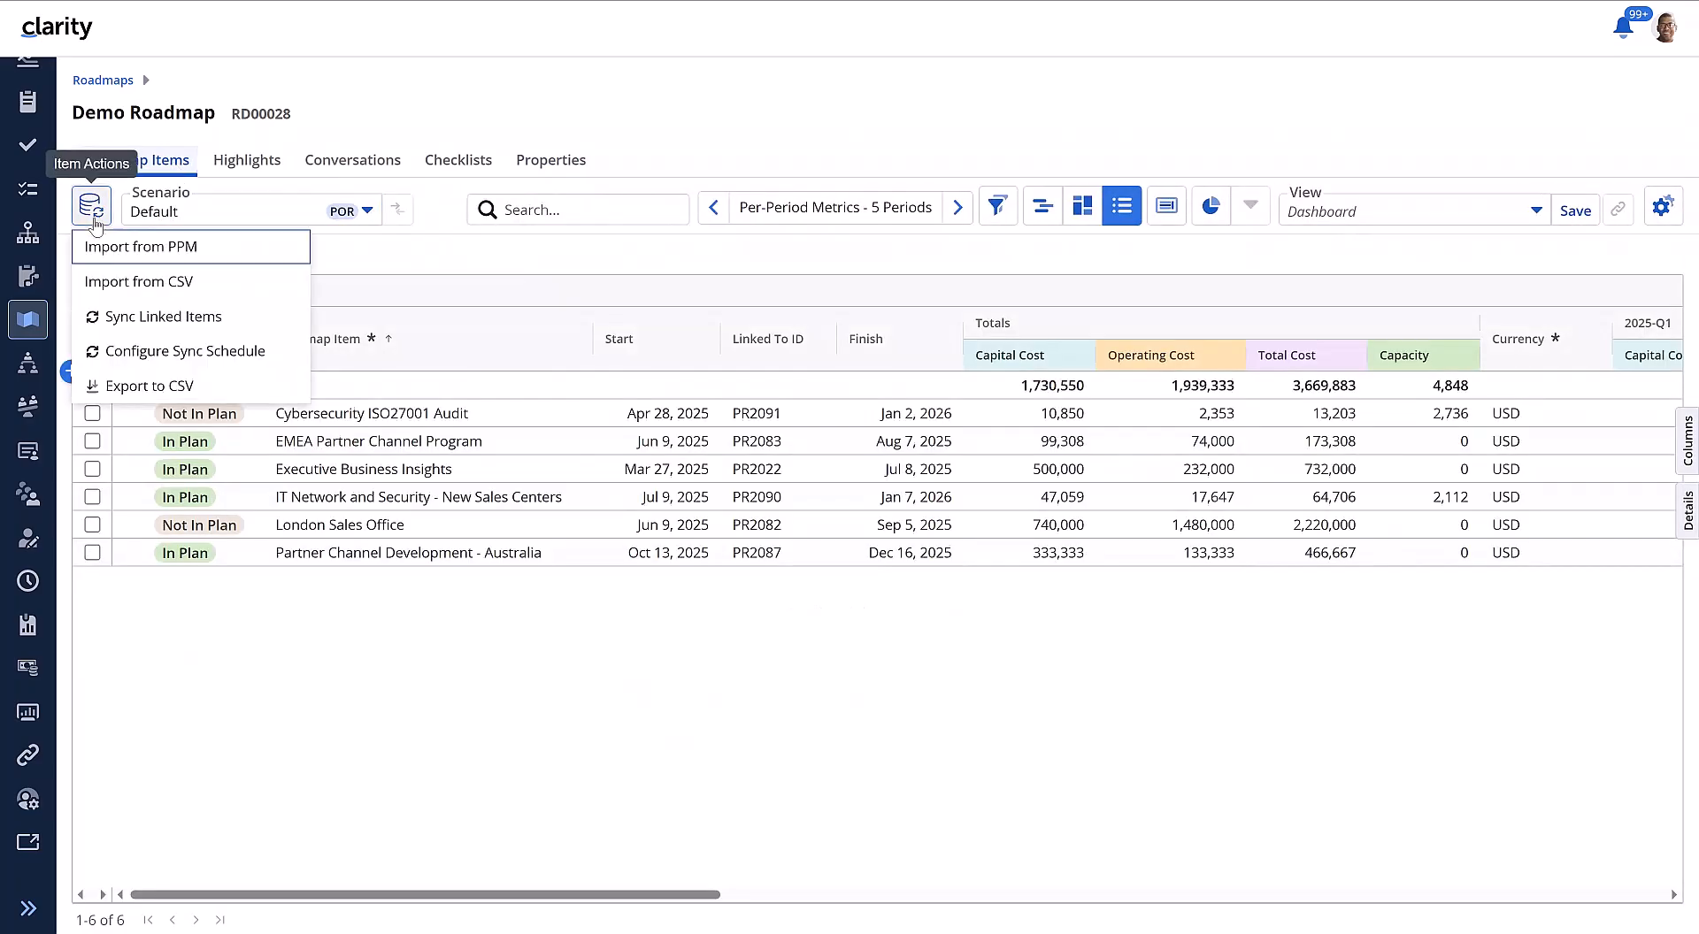
{"action": "left_click", "coordinate": [140, 317]}
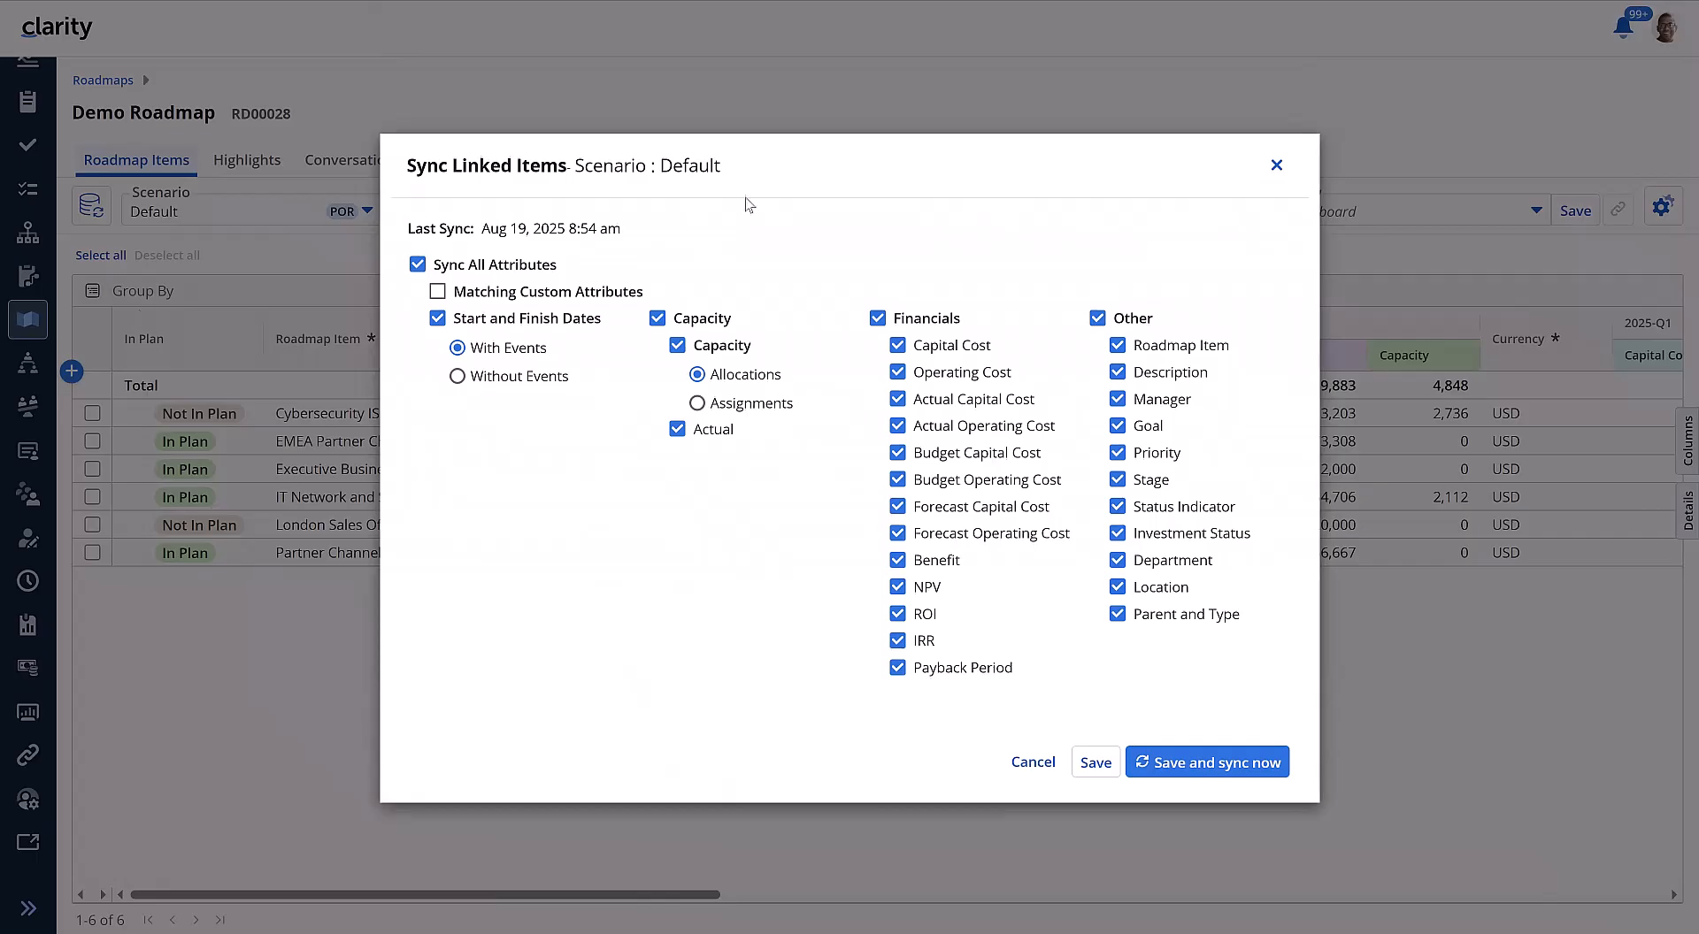
{"action": "left_click", "coordinate": [1219, 775]}
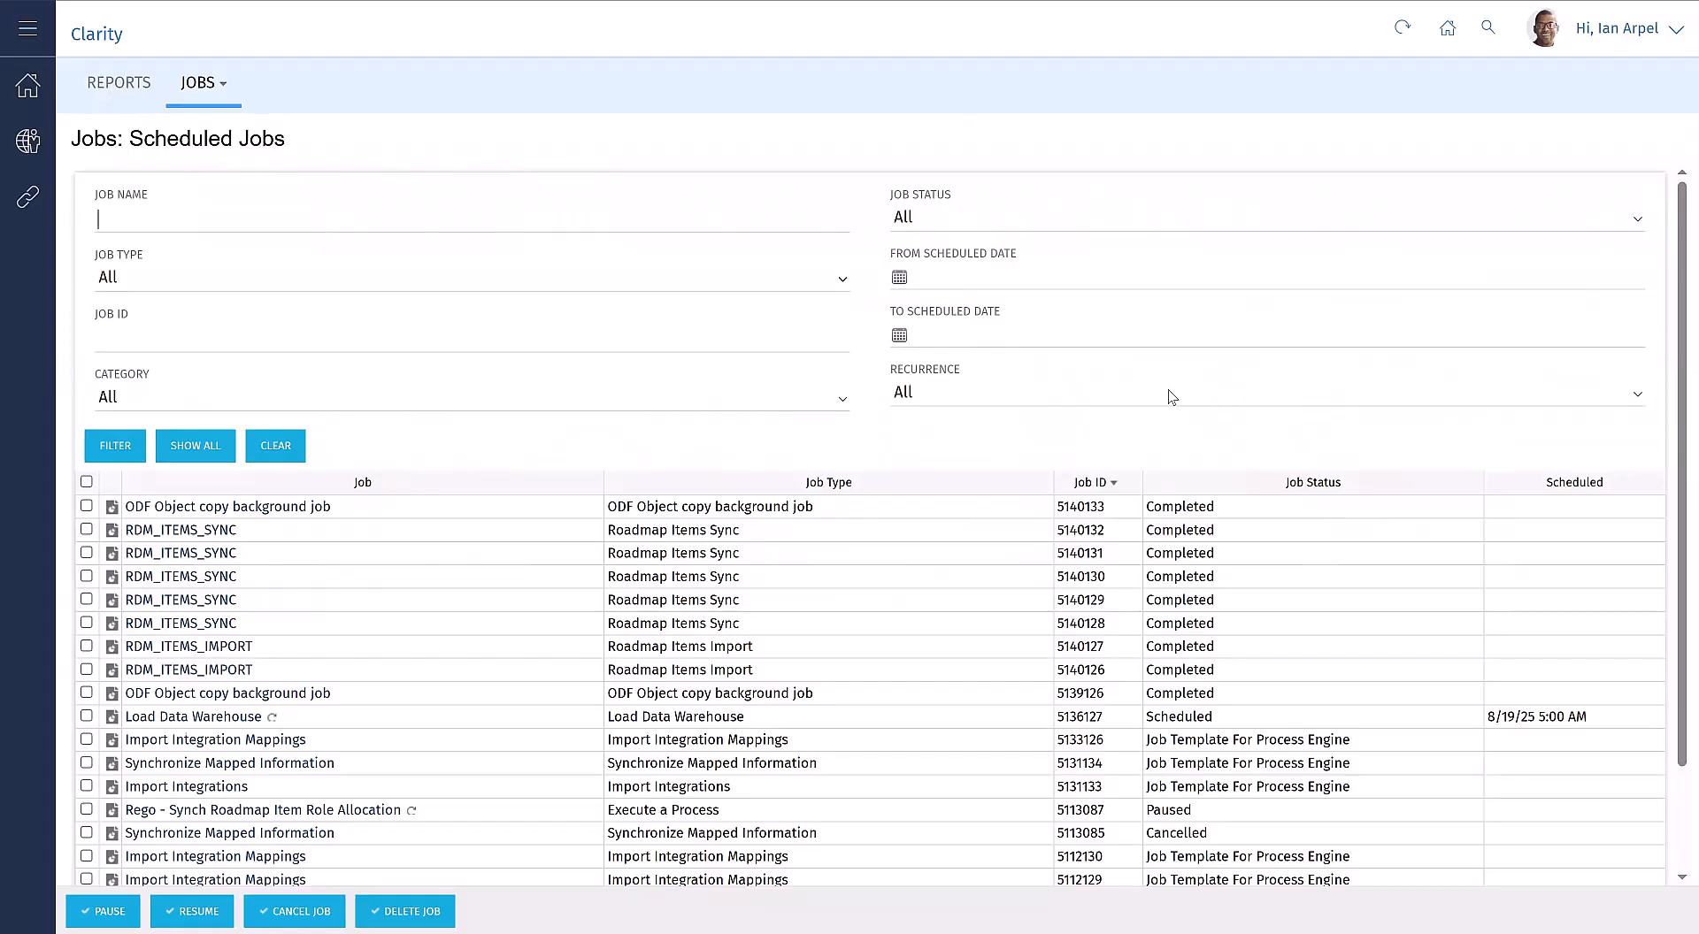
Step: In the scheduled jobs list, show all jobs and sort them by Job ID with the newest first
{"action": "left_click", "coordinate": [190, 446]}
{"action": "left_click", "coordinate": [1129, 482]}
{"action": "left_click", "coordinate": [1128, 485]}
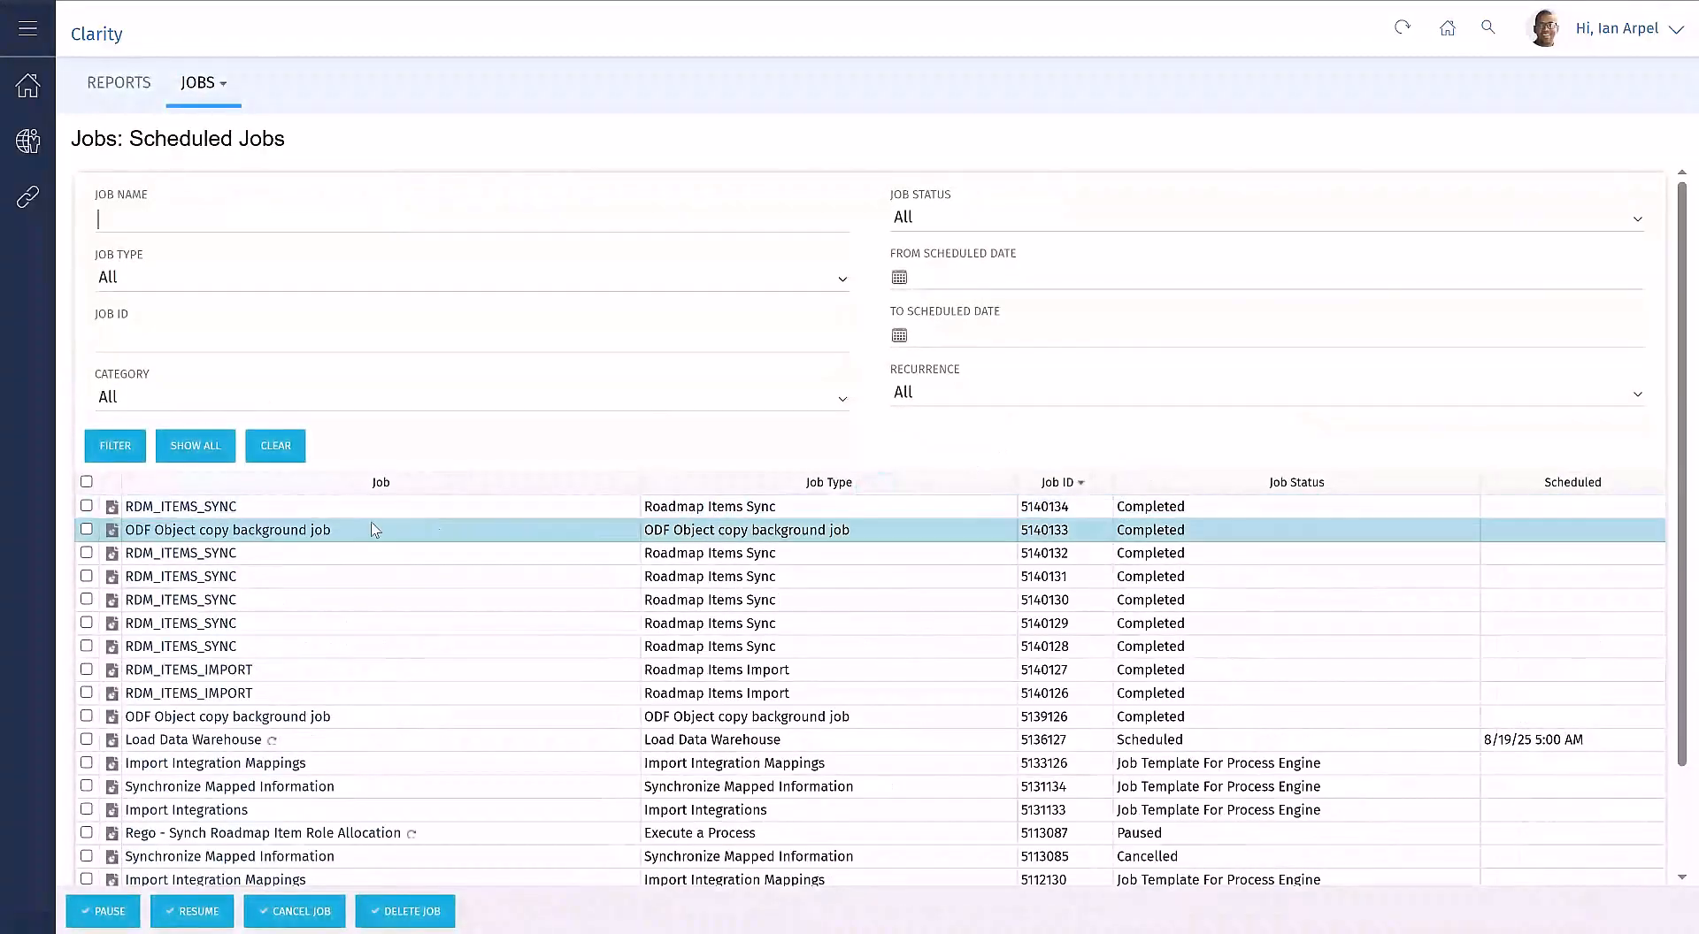
Step: Open the log of the newest RDM_ITEMS_SYNC job run and examine the messages of its log entries
{"action": "left_click", "coordinate": [110, 507]}
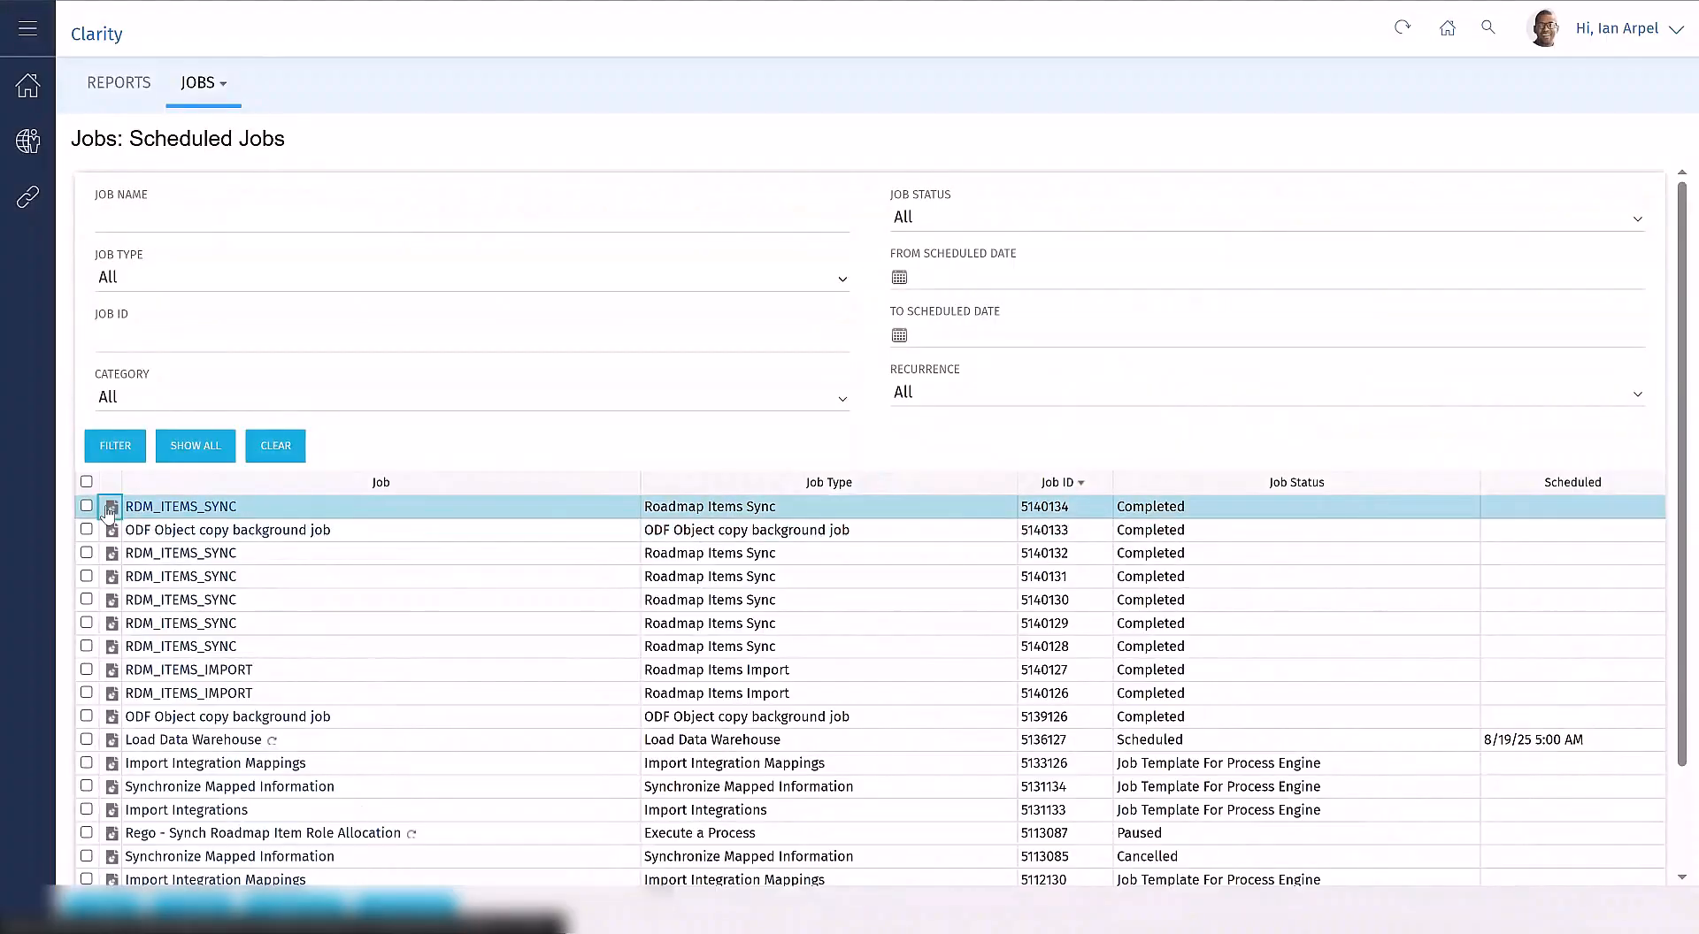
{"action": "left_click", "coordinate": [164, 515]}
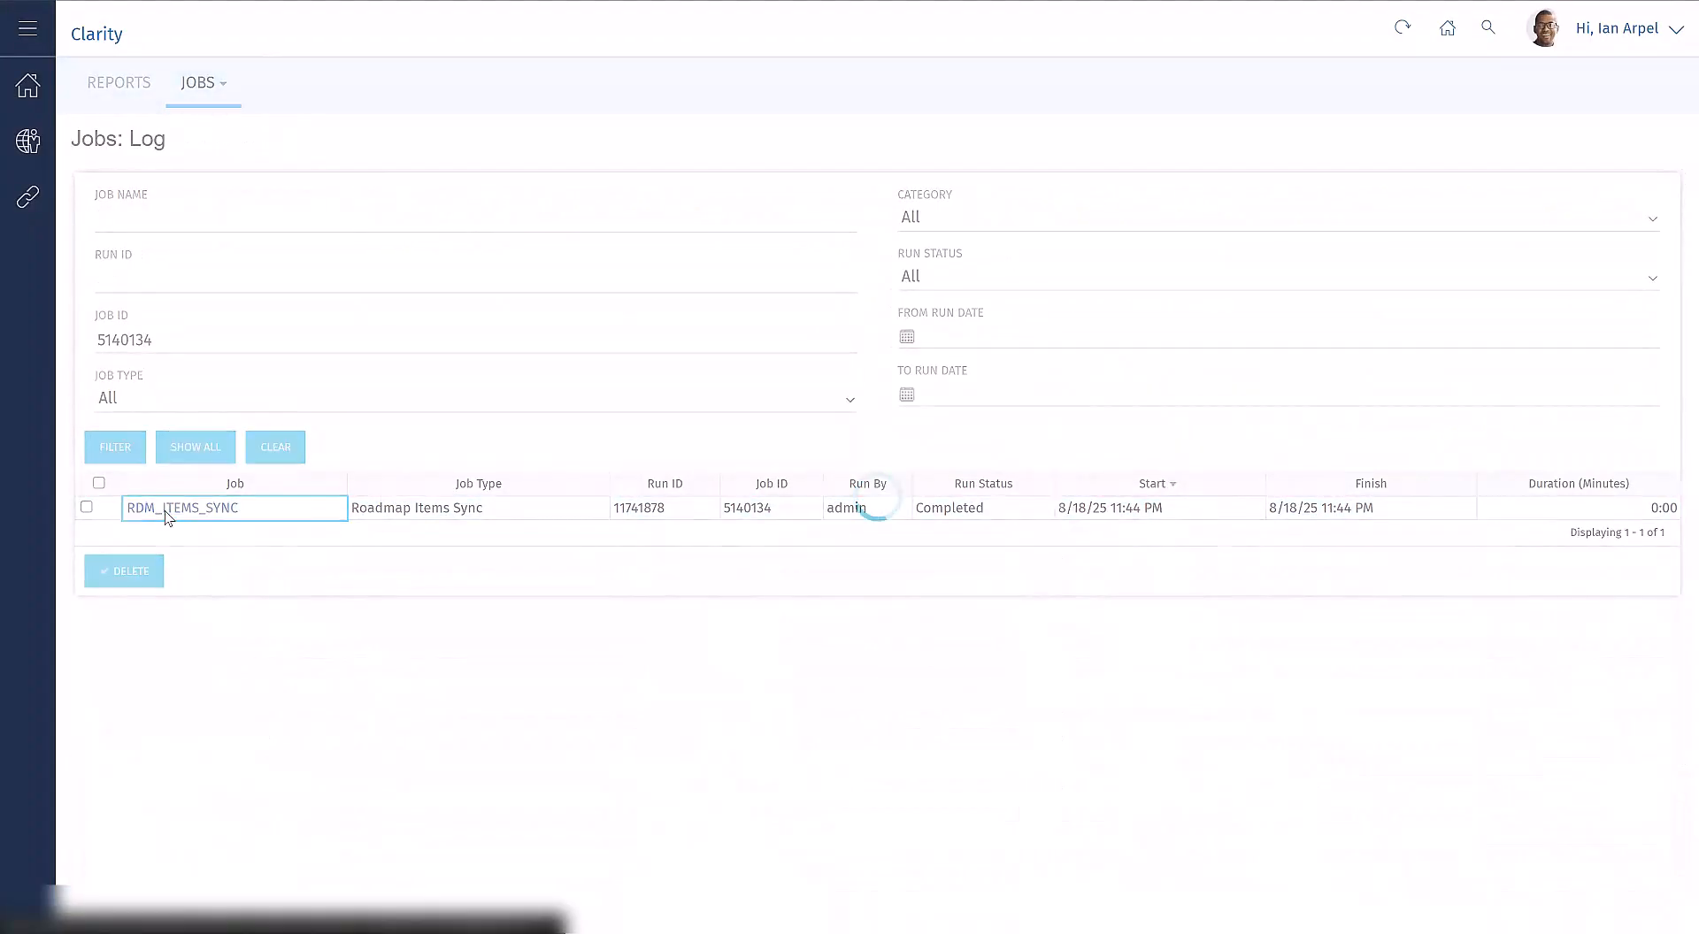
{"action": "scroll", "coordinate": [559, 553], "scroll_direction": "down", "scroll_amount": 6}
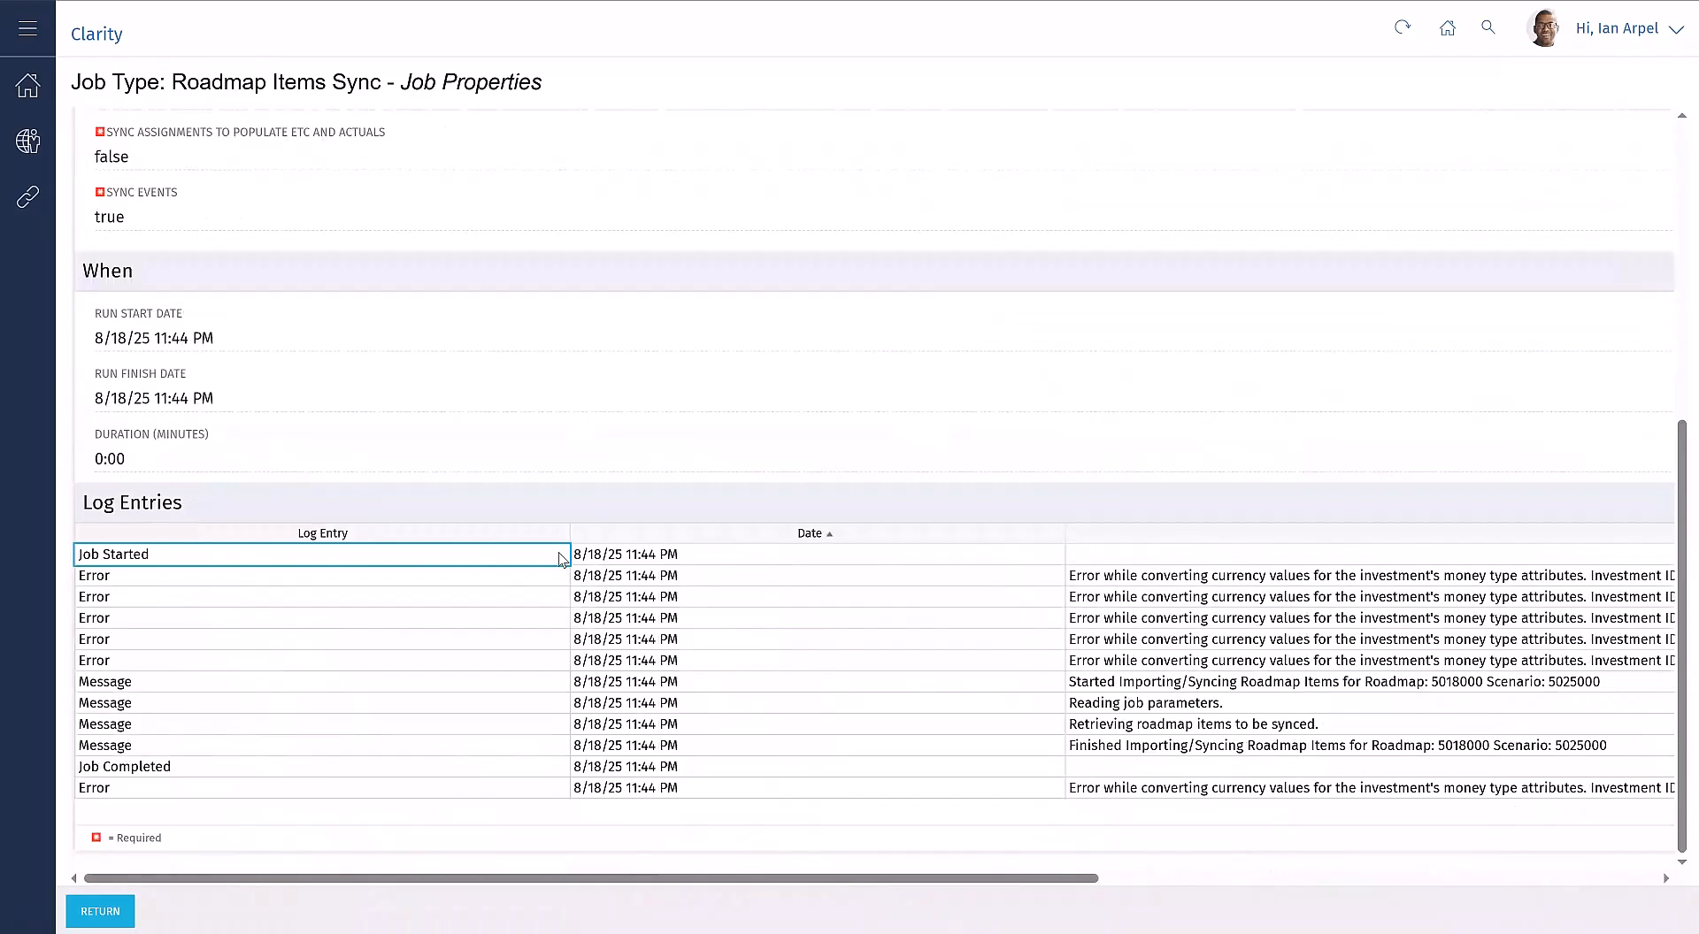
{"action": "scroll", "coordinate": [823, 787], "scroll_direction": "right", "scroll_amount": 6}
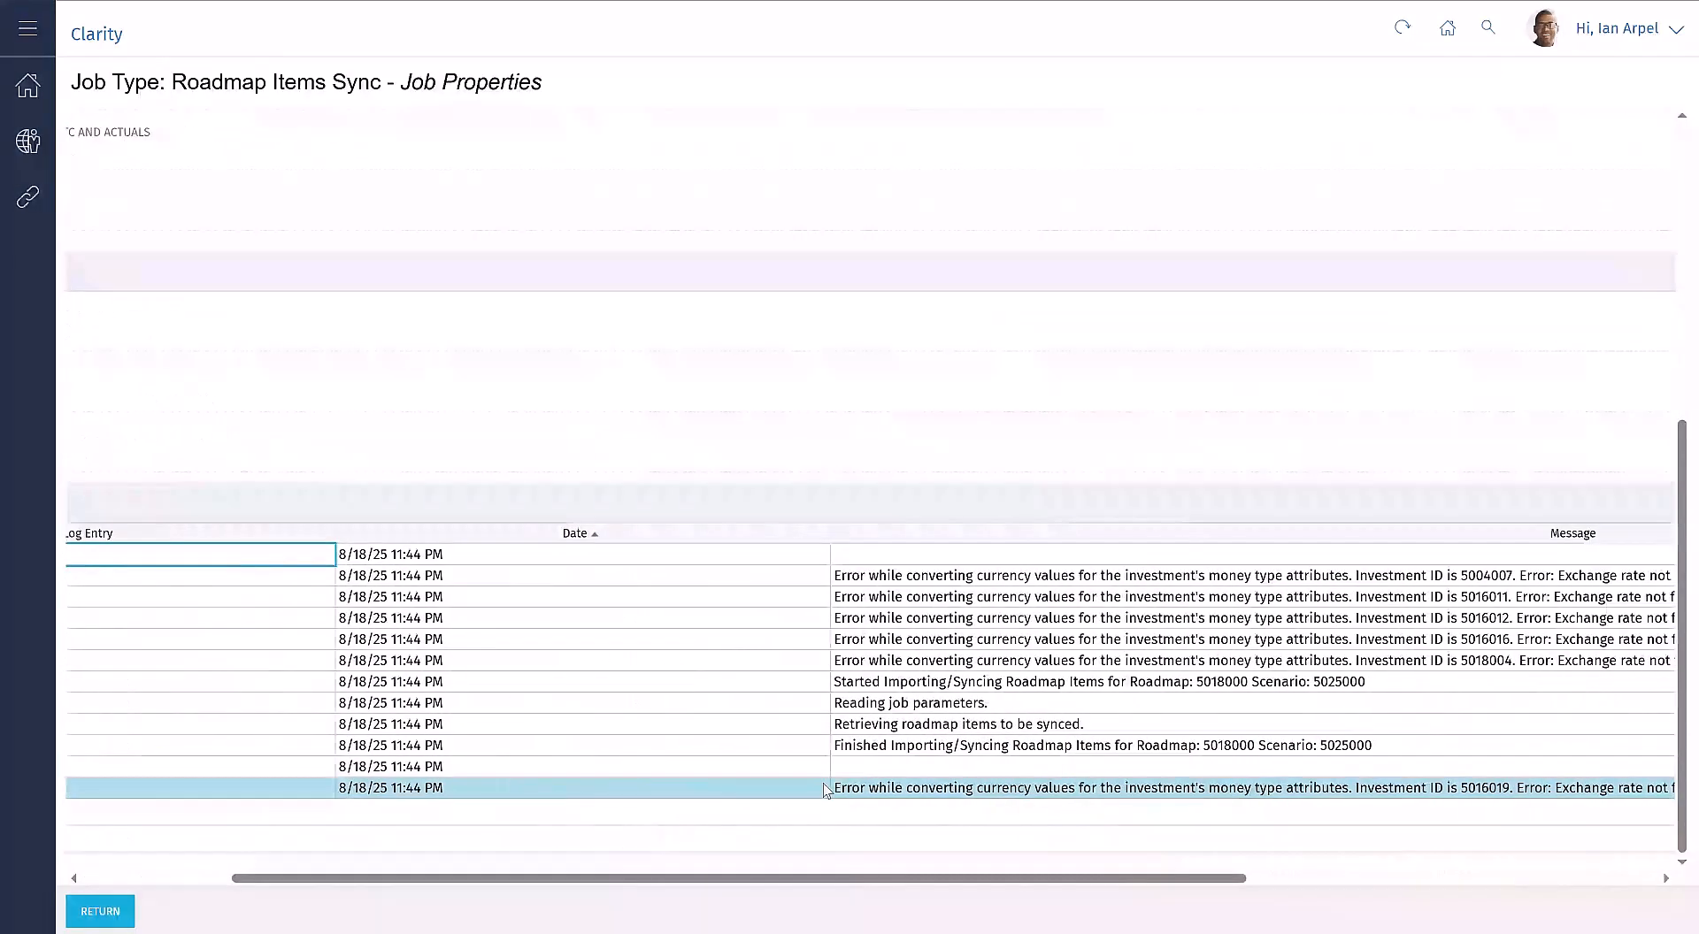